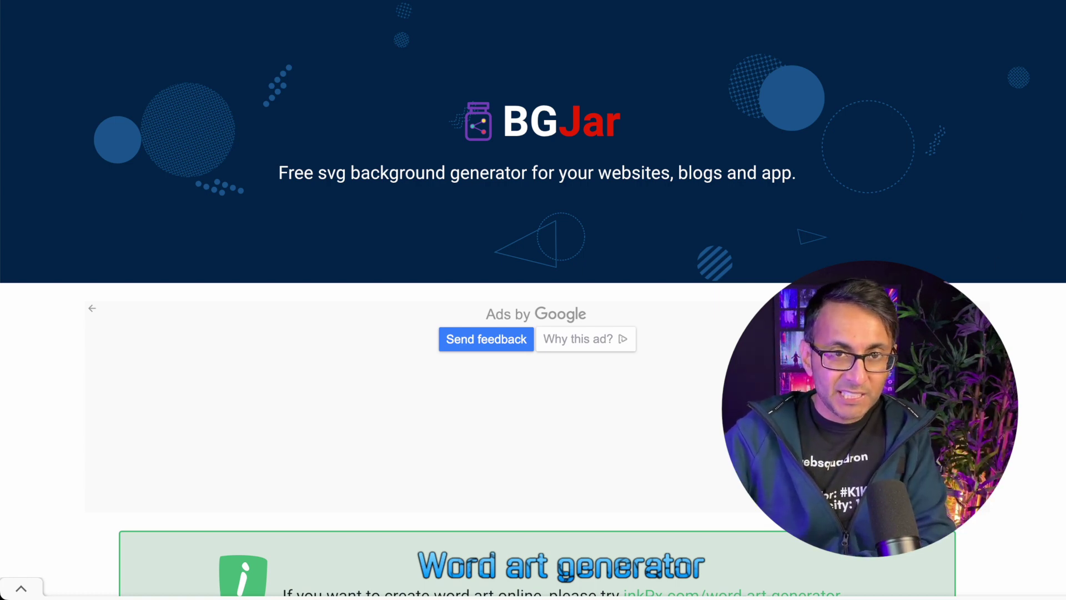
- Scroll through the BGJar gallery and open the Hexagon card's customiser
scroll(533, 300, down, 1)
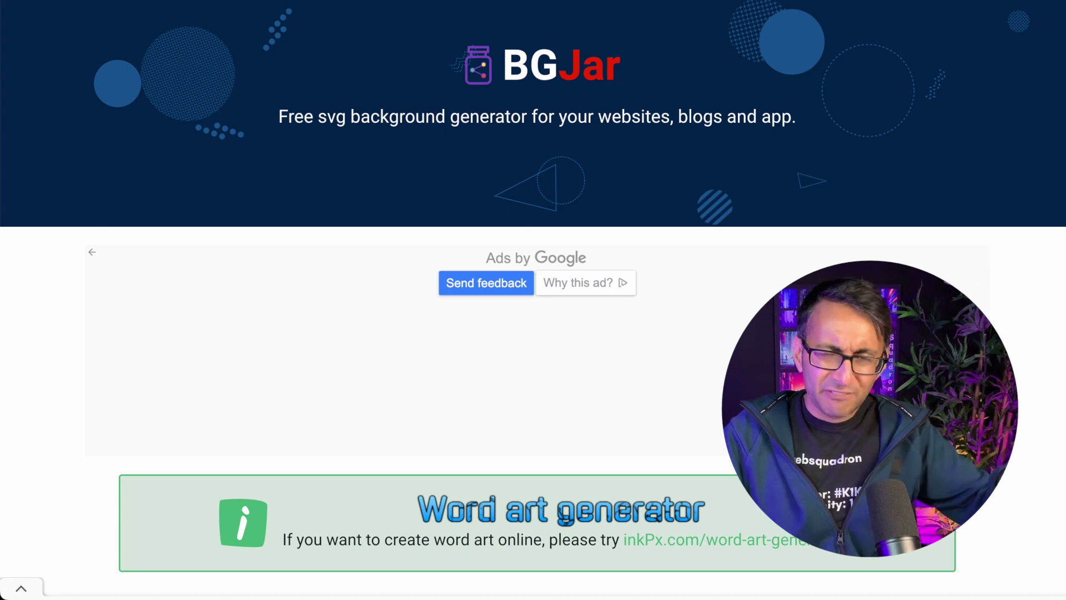
scroll(533, 299, down, 9)
scroll(533, 299, down, 1)
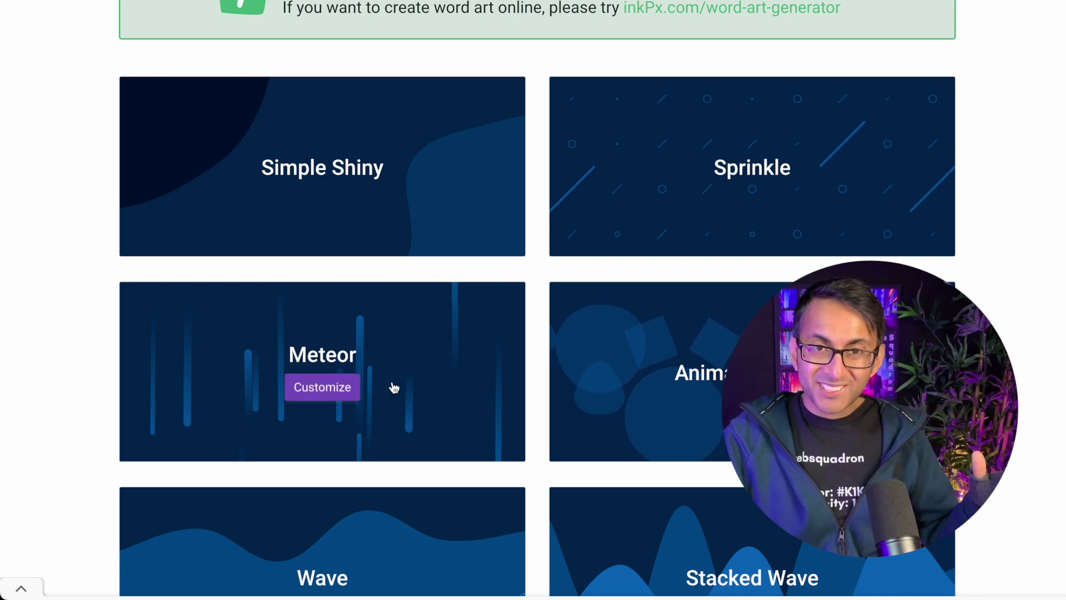
mouse_move(364, 216)
mouse_move(697, 385)
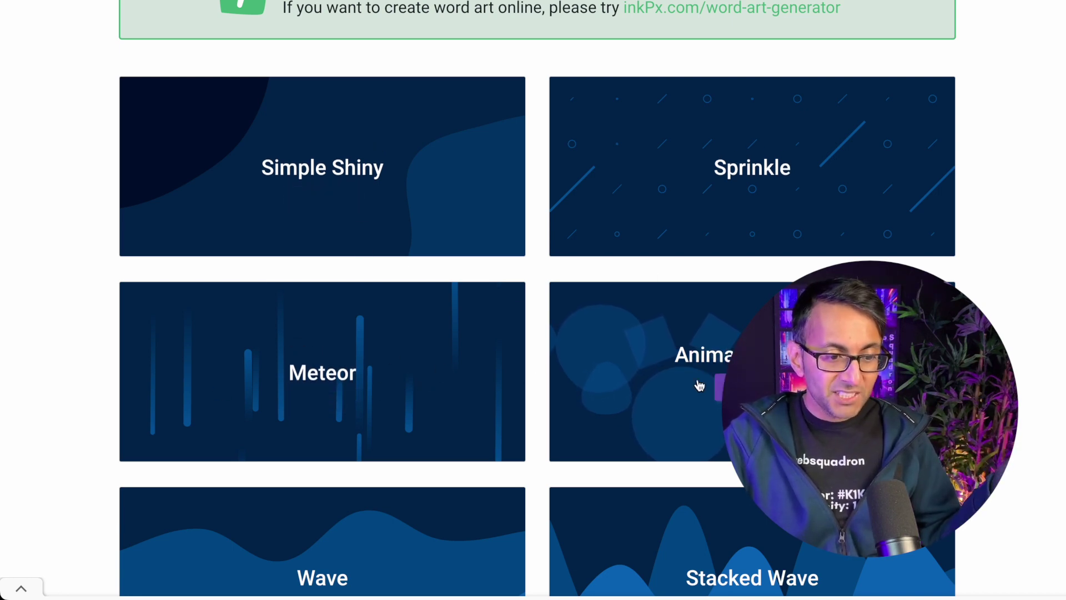
scroll(697, 386, down, 10)
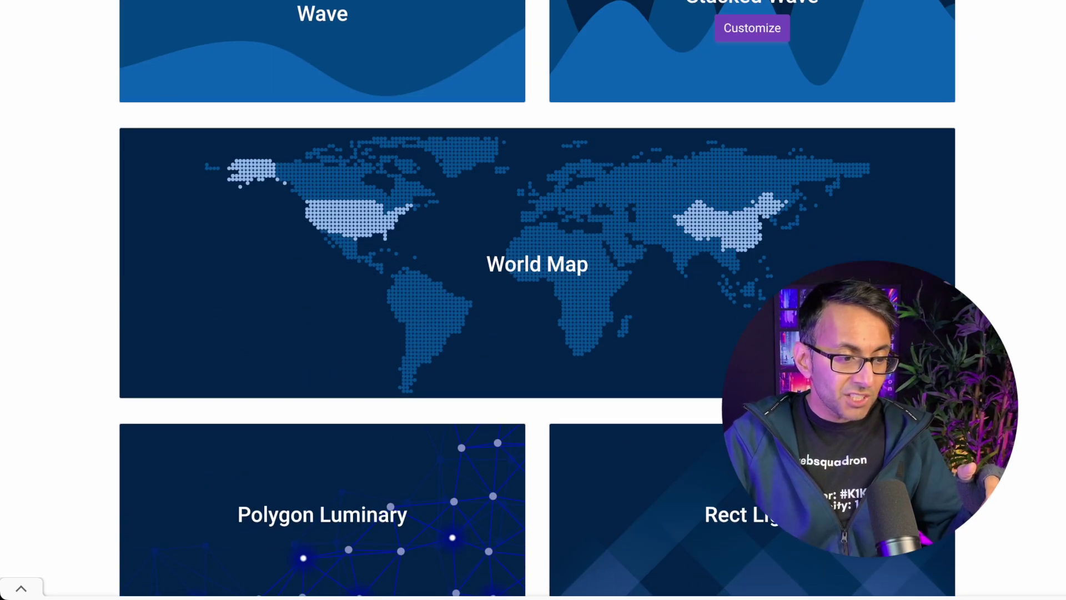
scroll(690, 374, down, 4)
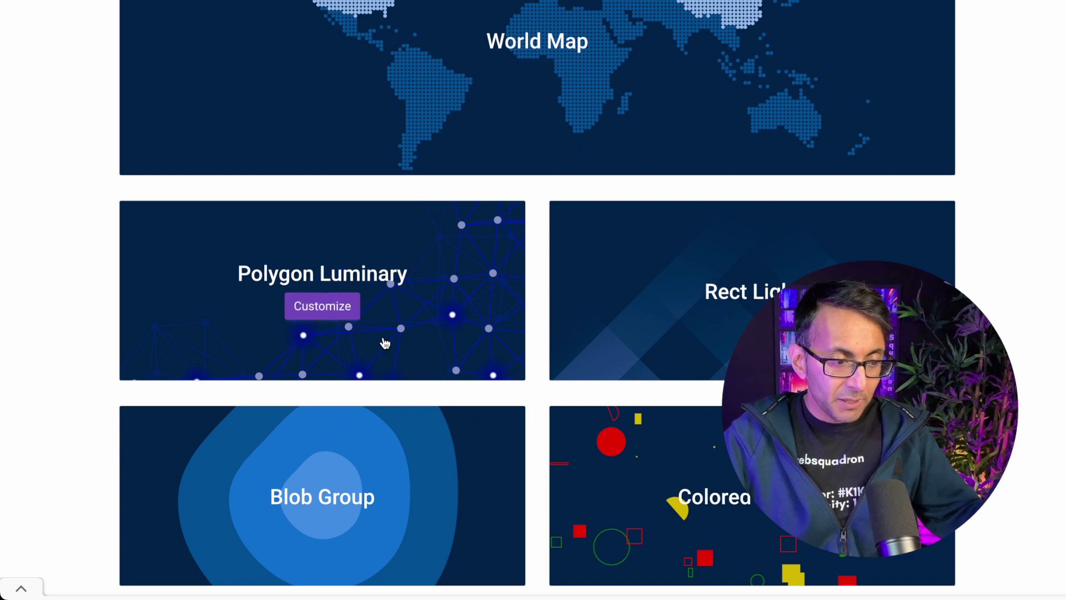
scroll(640, 373, down, 7)
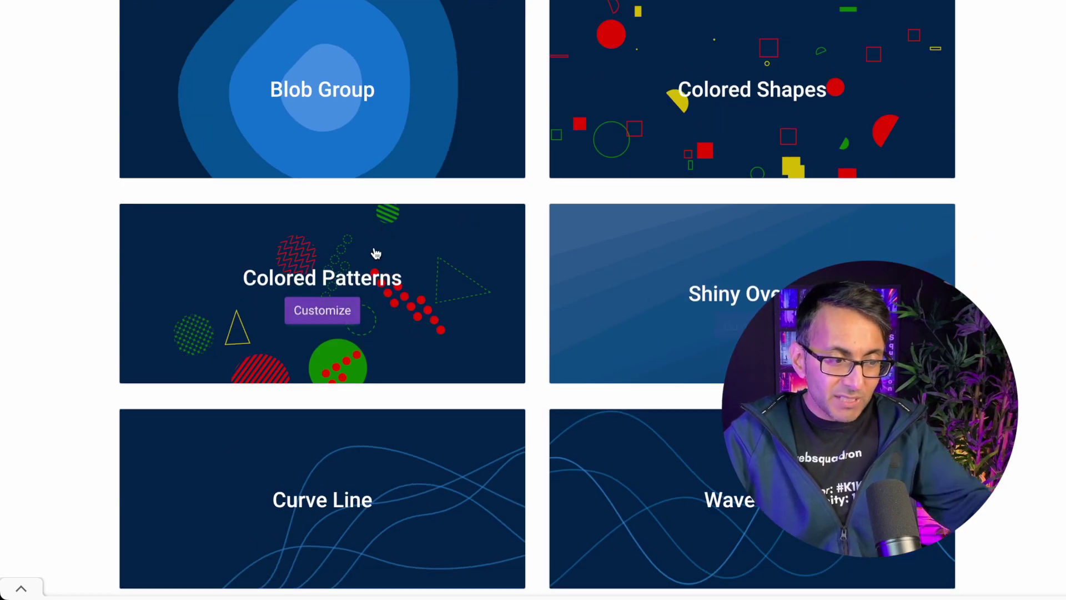
scroll(423, 352, down, 10)
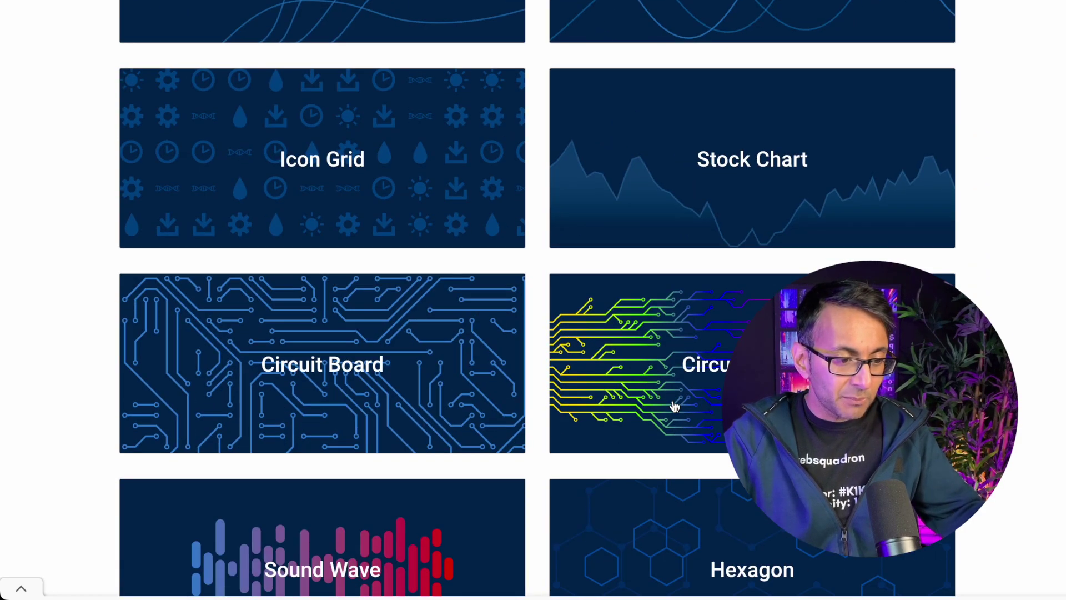
scroll(675, 406, down, 5)
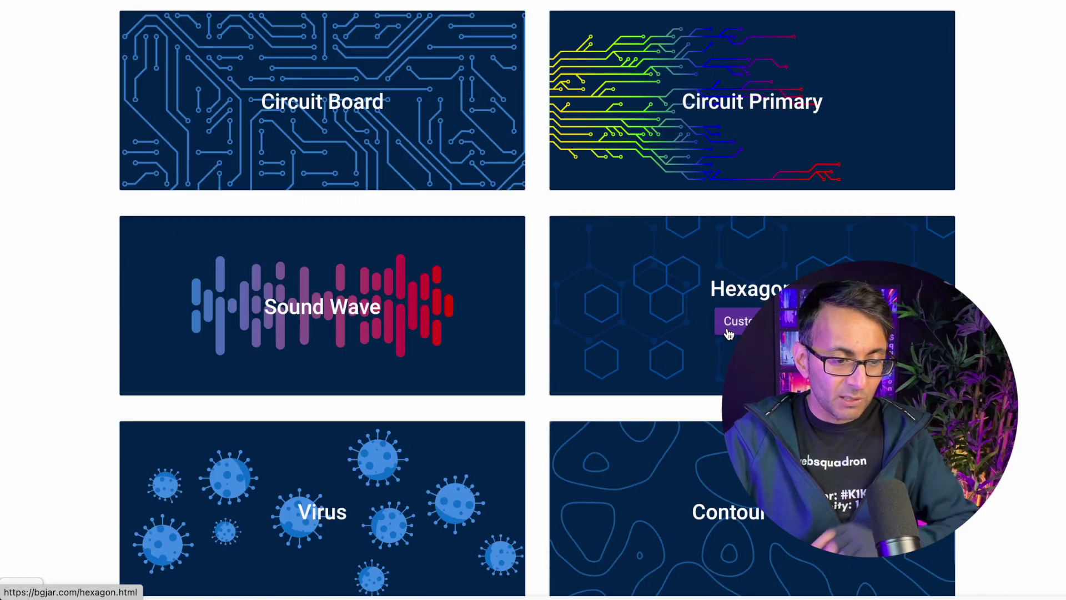
click(729, 334)
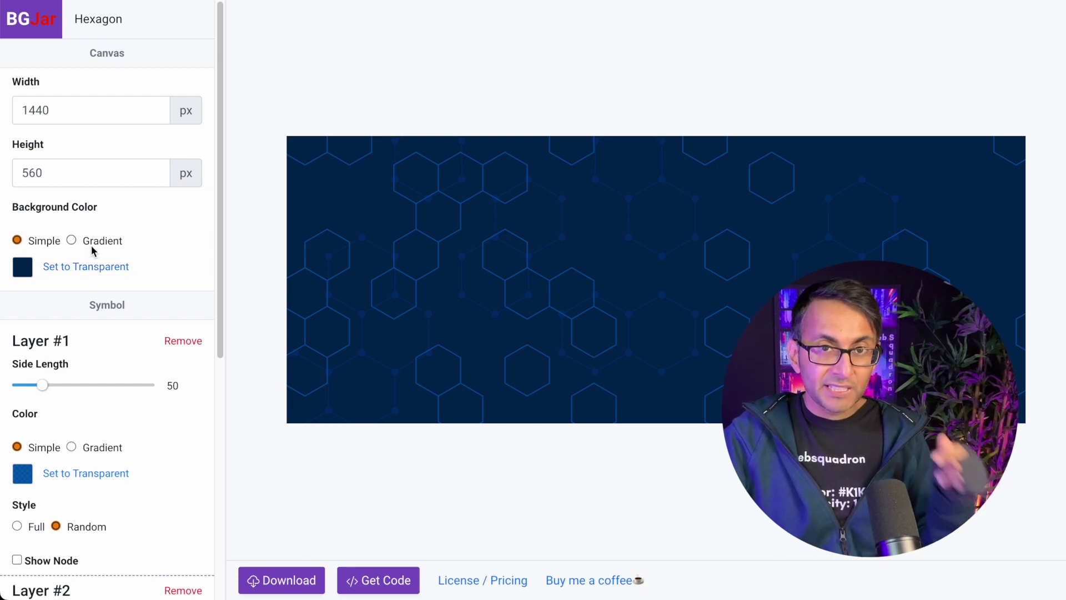
- Set the Hexagon pattern's background colour to transparent
click(86, 269)
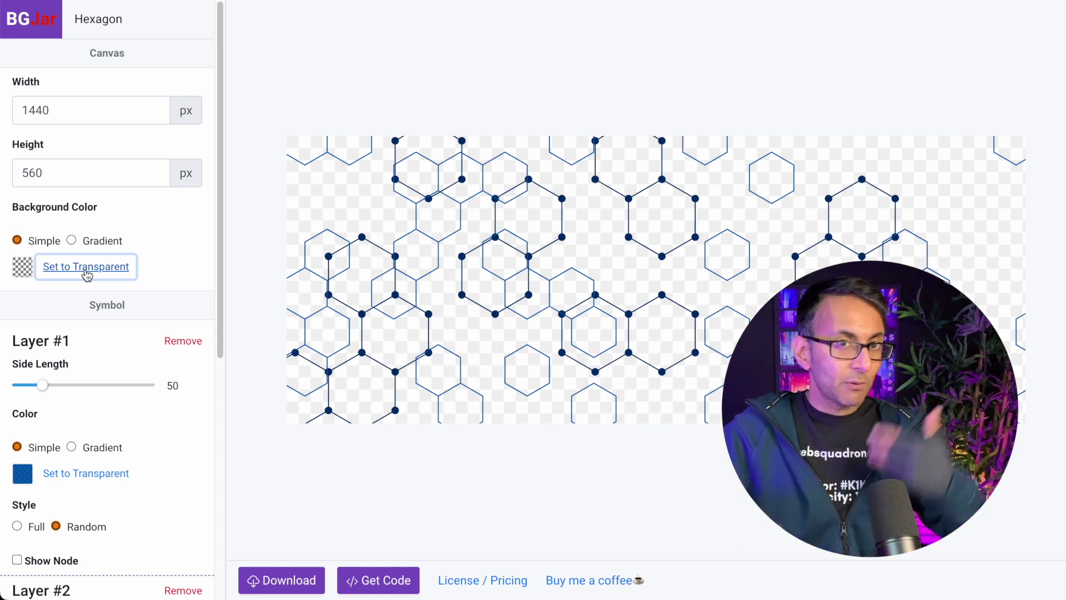
- Try different hexagon side lengths and set Layer #1's colour to #ff0050
mouse_move(44, 392)
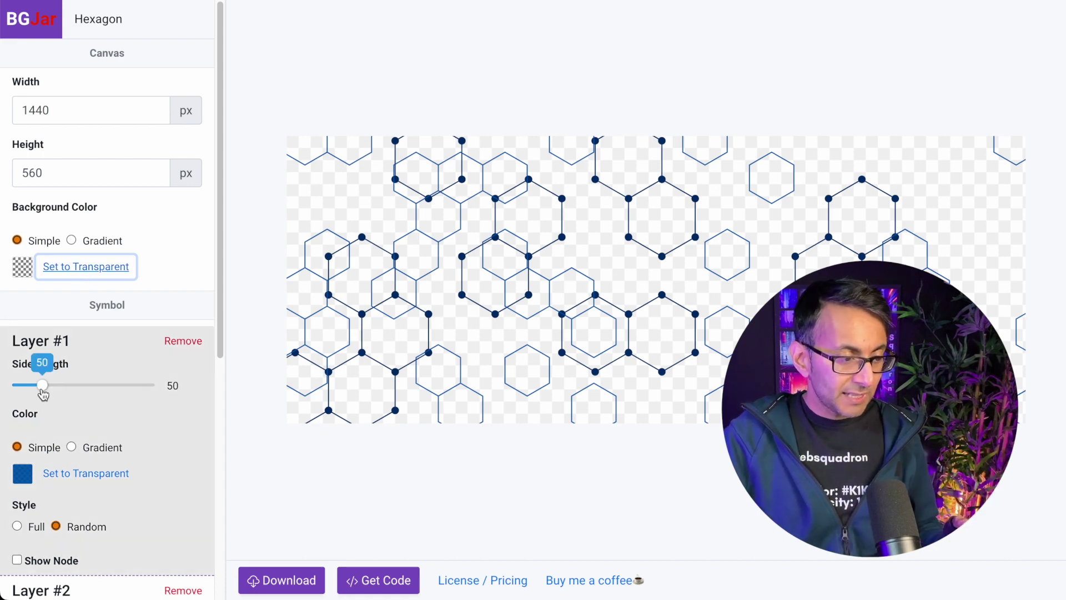
mouse_move(46, 393)
mouse_down()
mouse_move(25, 395)
mouse_move(43, 395)
mouse_up()
scroll(155, 460, down, 2)
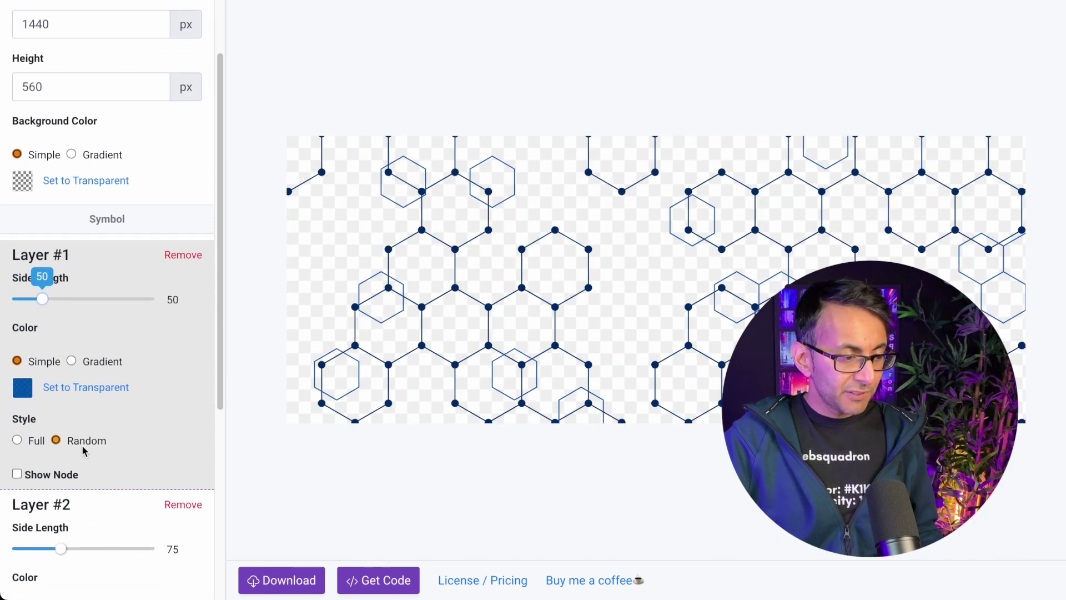
click(28, 391)
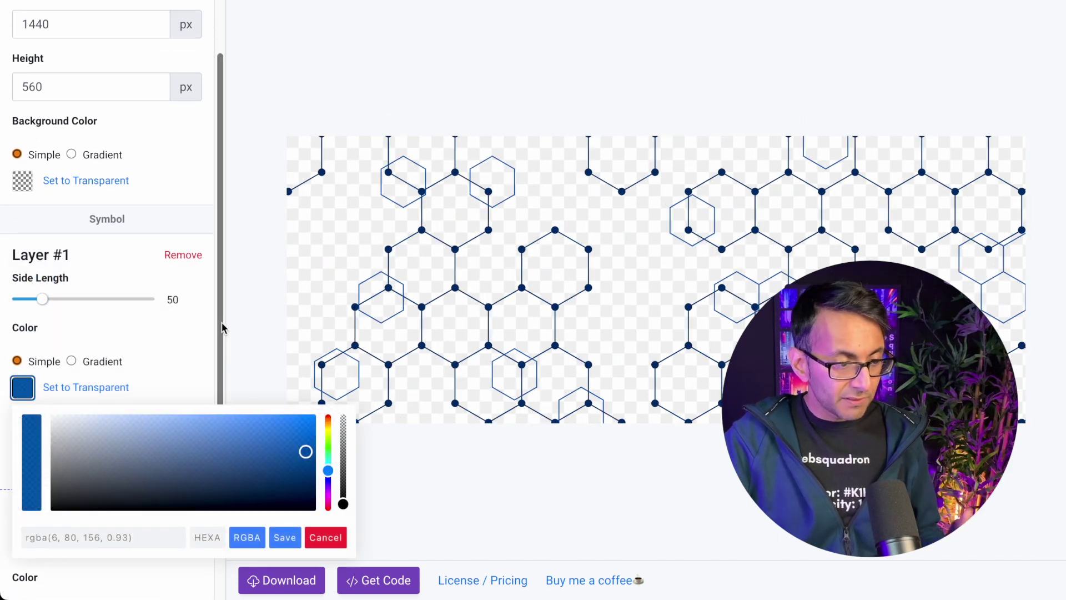
text(#ff0050)
click(289, 539)
- Make Layer #2 grey and bring up the pattern's export code
scroll(165, 398, down, 5)
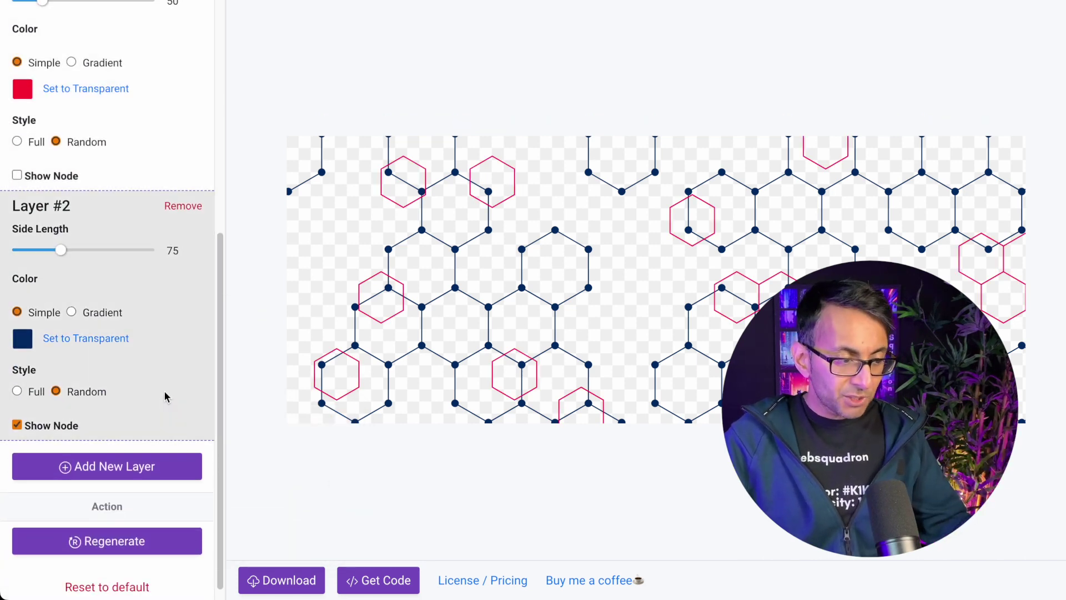
click(22, 338)
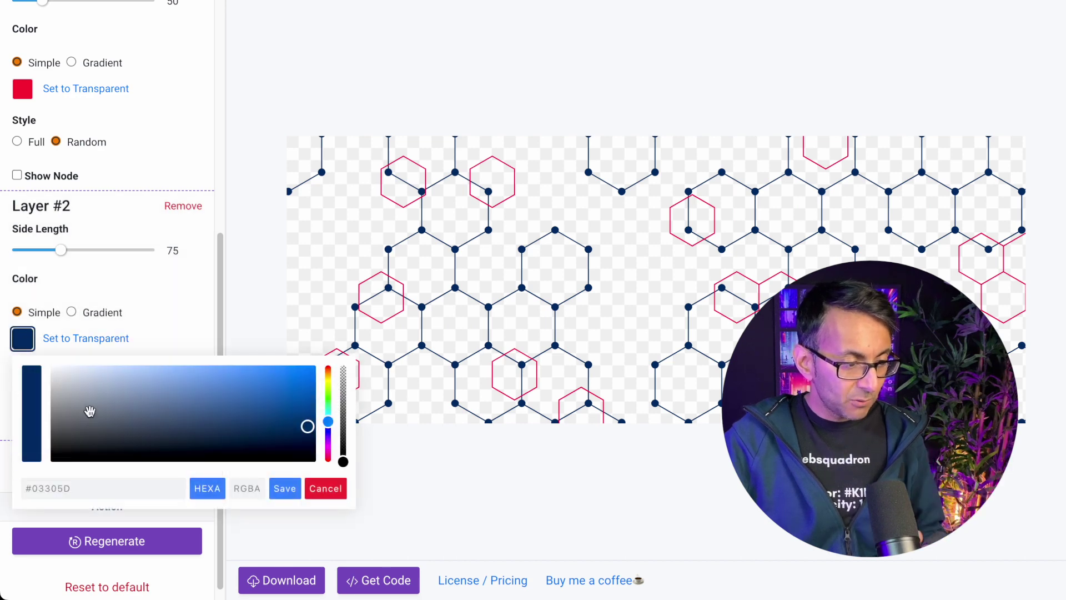
click(89, 413)
scroll(137, 469, down, 1)
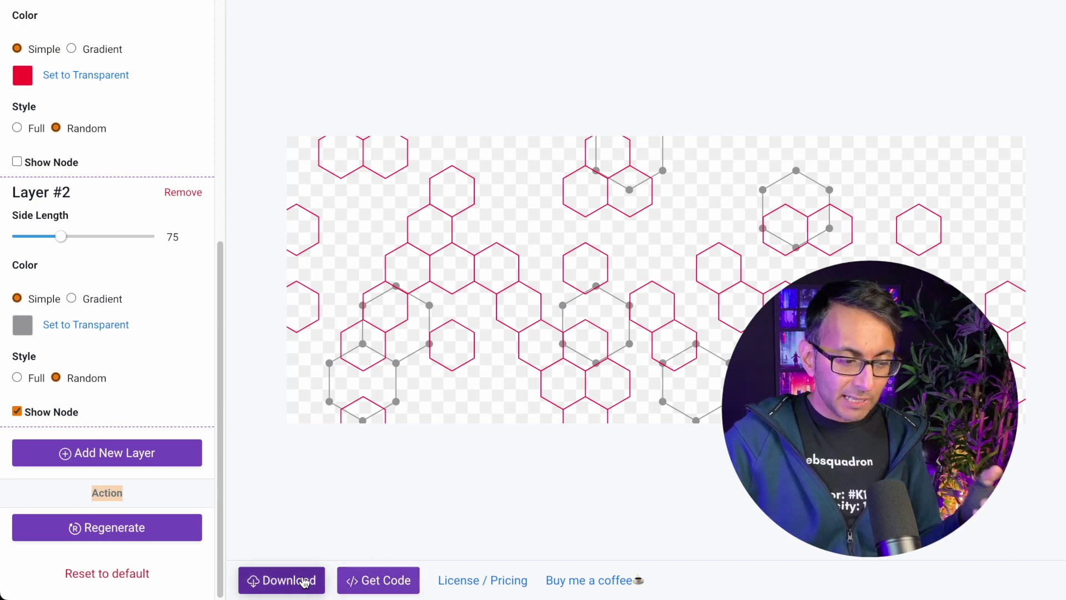
click(389, 583)
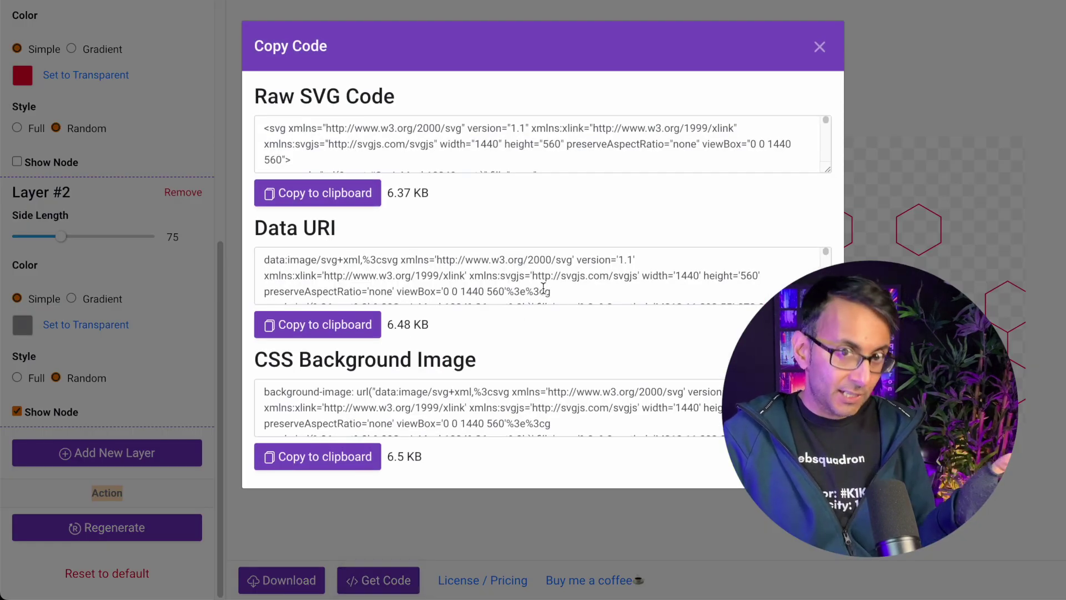
- Select and copy the CSS Background Image code from the Copy Code dialog
click(501, 409)
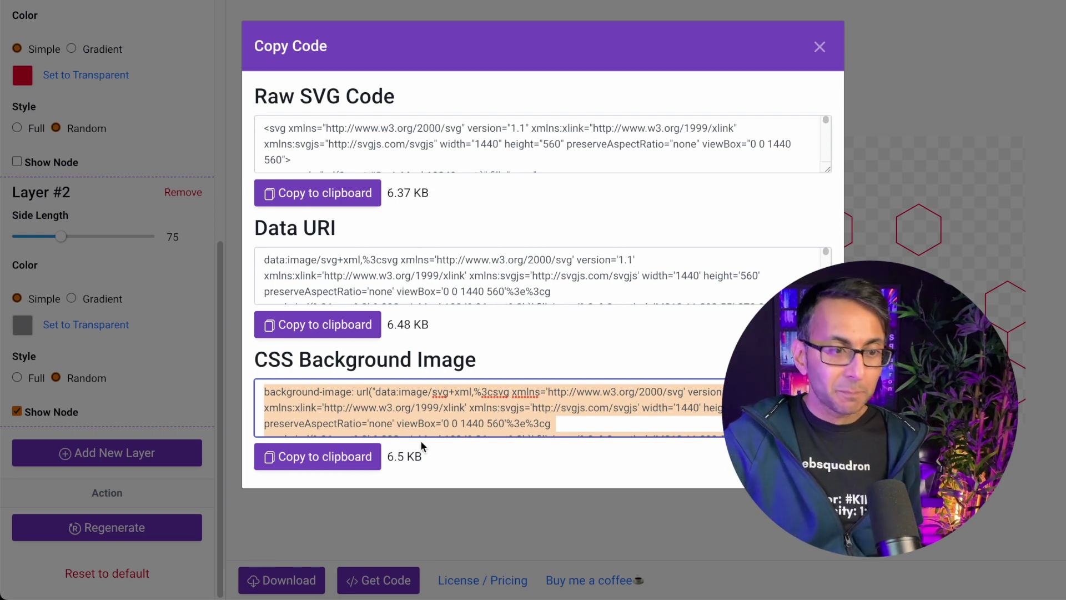
click(334, 467)
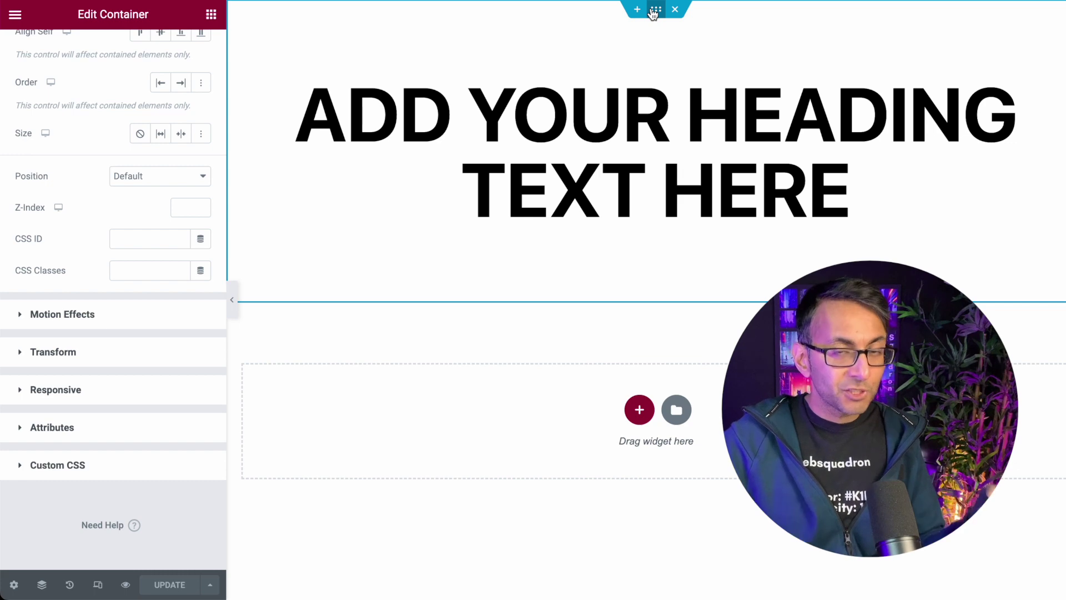
- Add the CSS class bg1 to the container and expand its Custom CSS section
scroll(47, 325, up, 5)
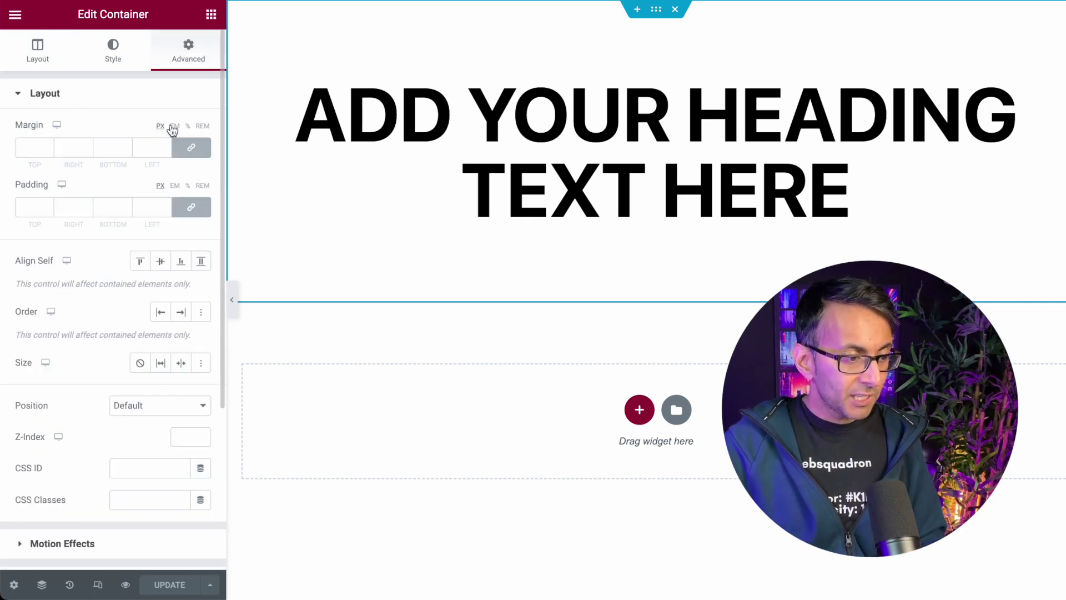
click(150, 501)
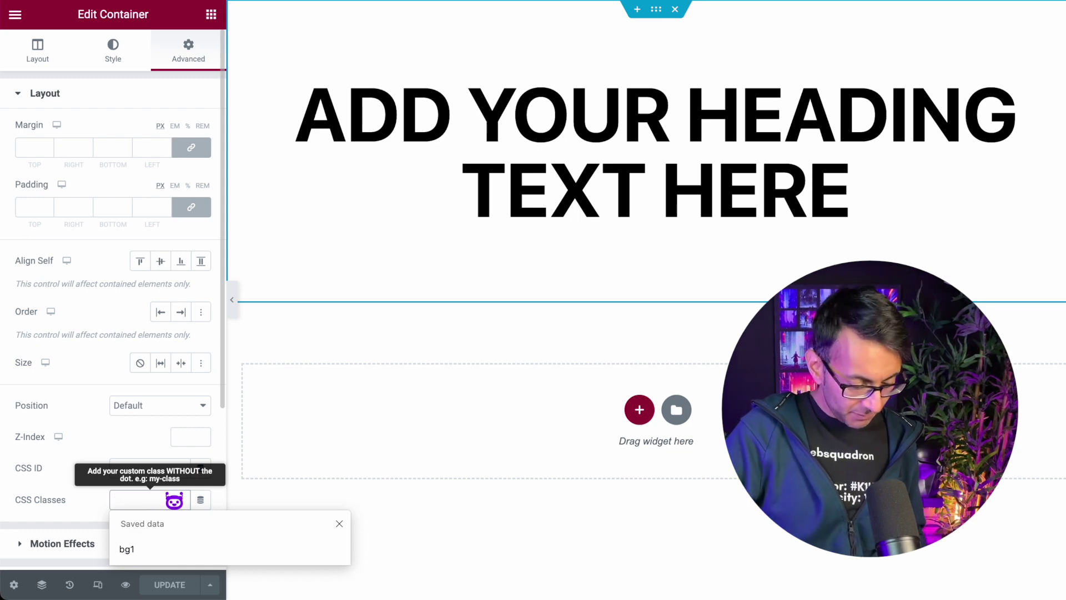
text(bg1)
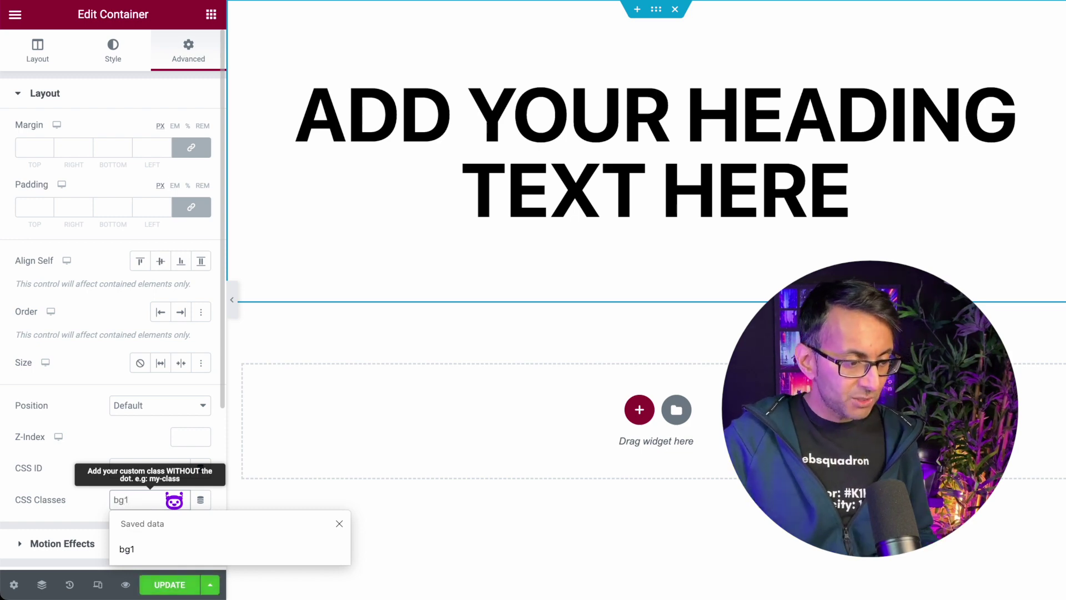
click(145, 548)
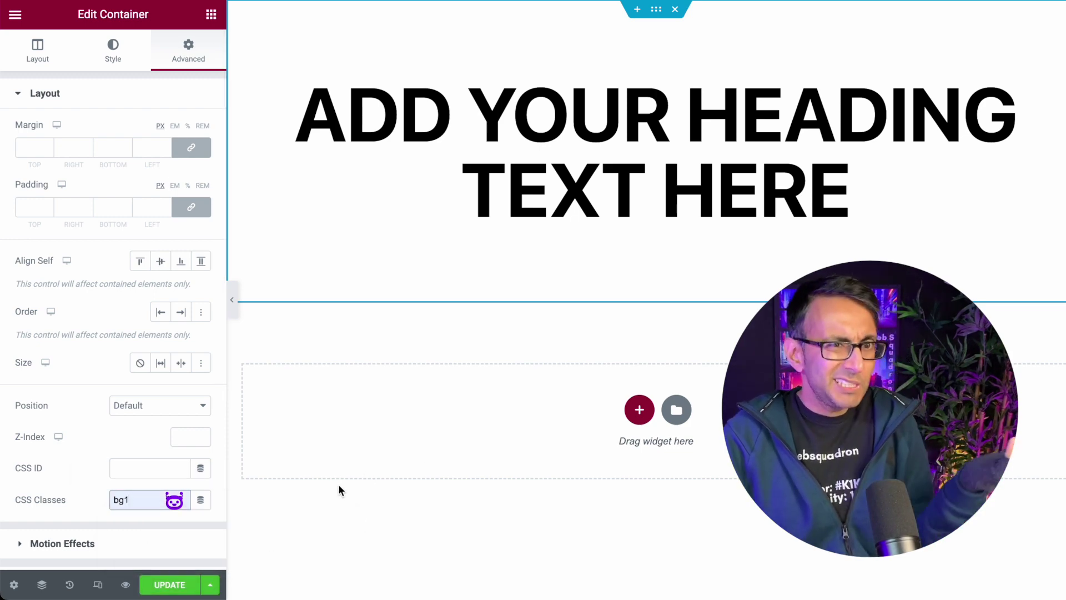
scroll(89, 439, down, 4)
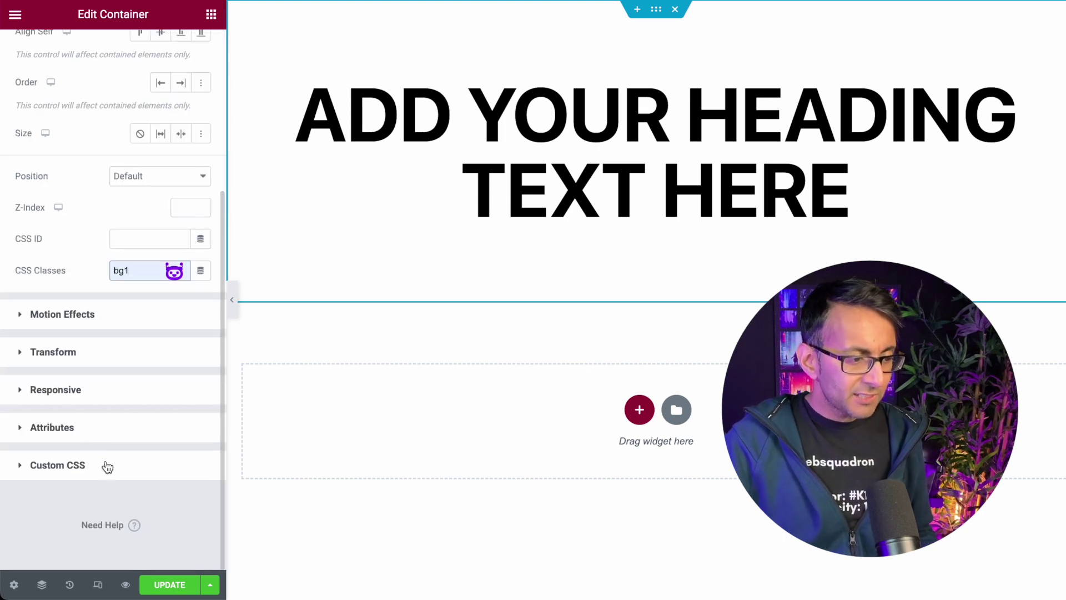
click(107, 467)
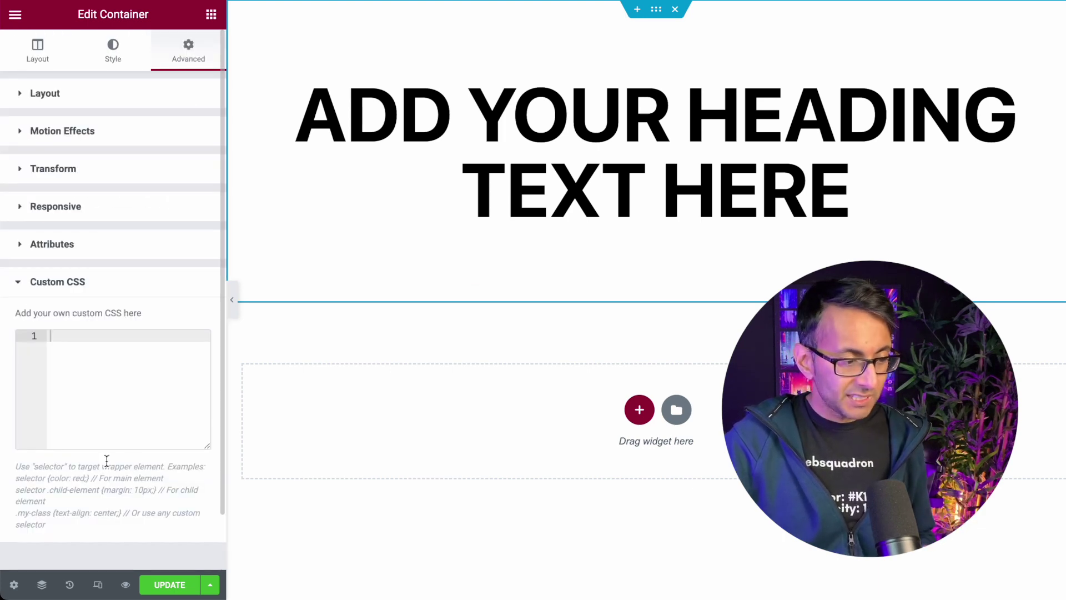
- Write a .bg1 { } rule in Custom CSS containing the pasted hexagon background-image code
click(98, 361)
text(.bg1)
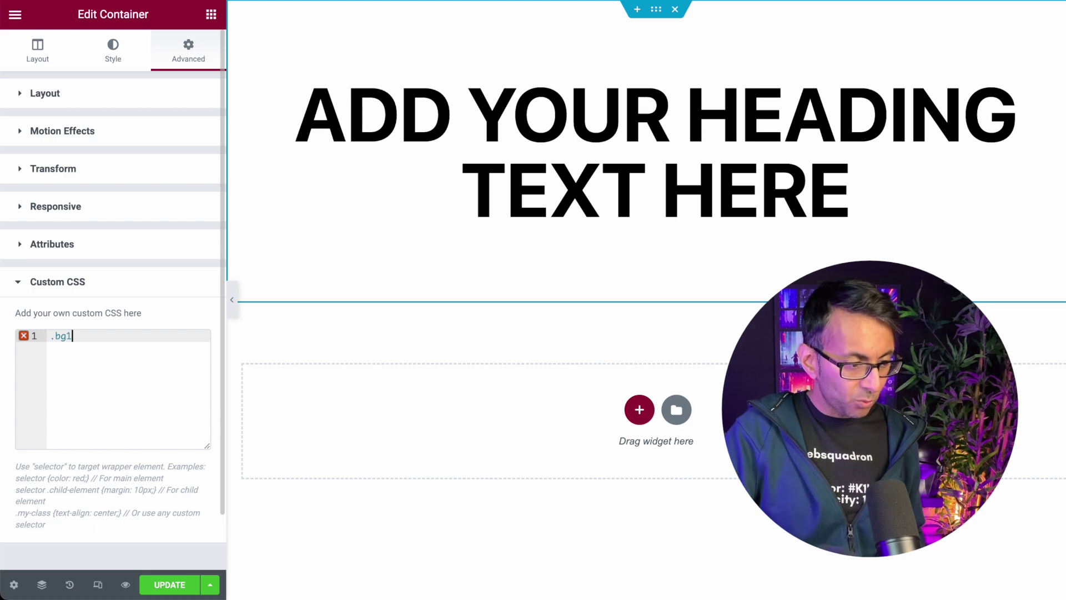
text( {)
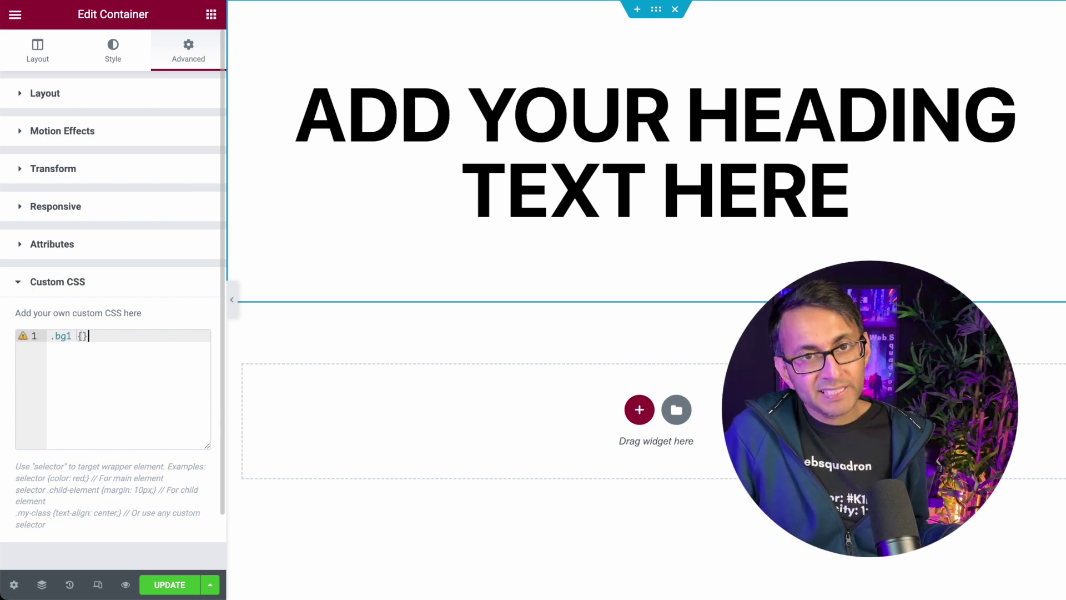
click(83, 336)
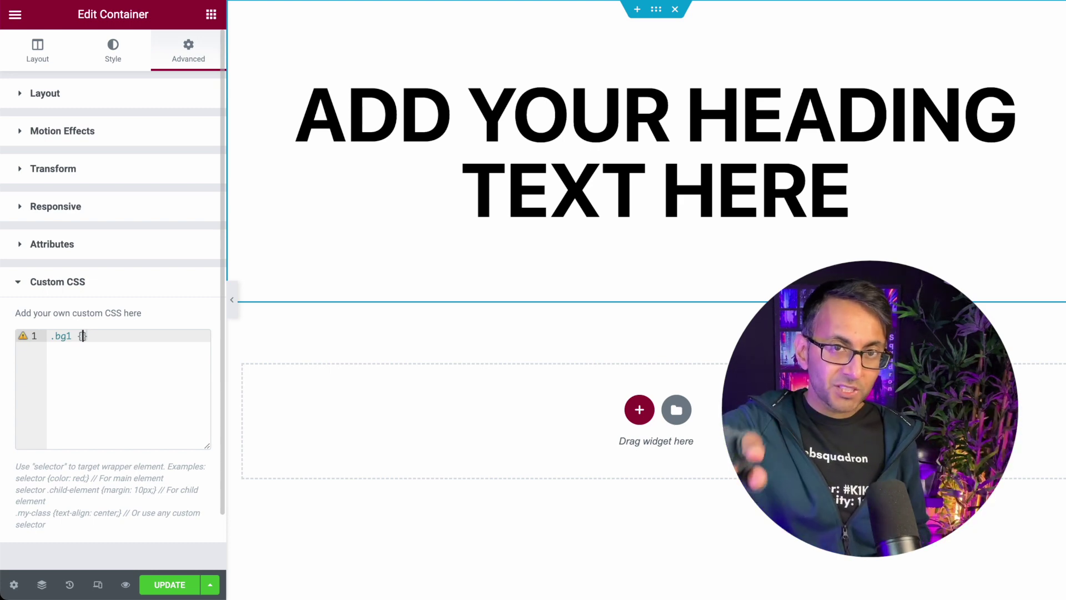
key(ctrl+v)
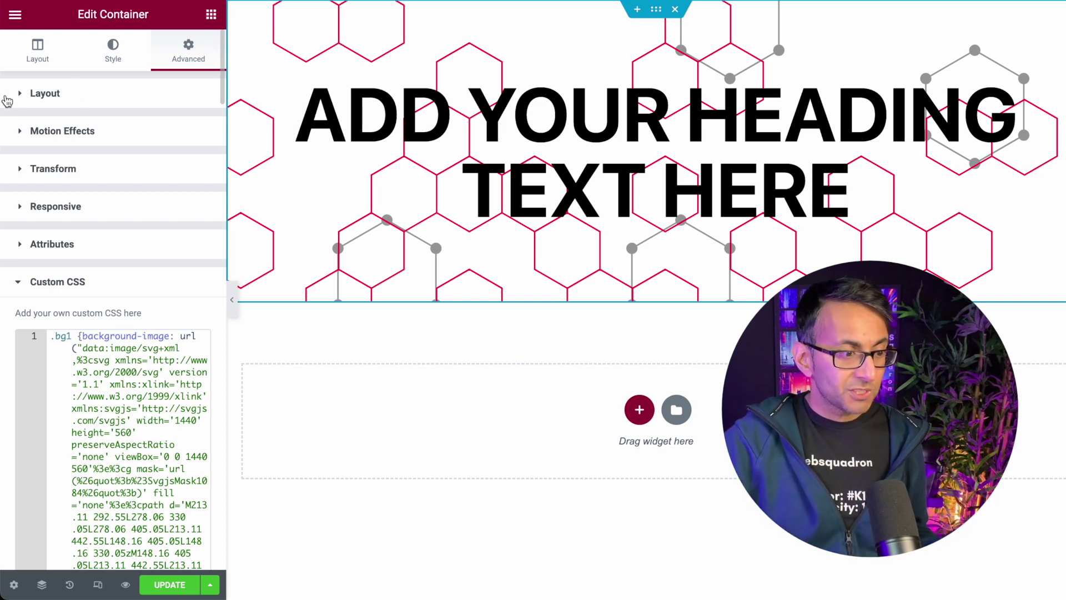
- Set the container's Style background to the light grey Secondary global colour
click(121, 56)
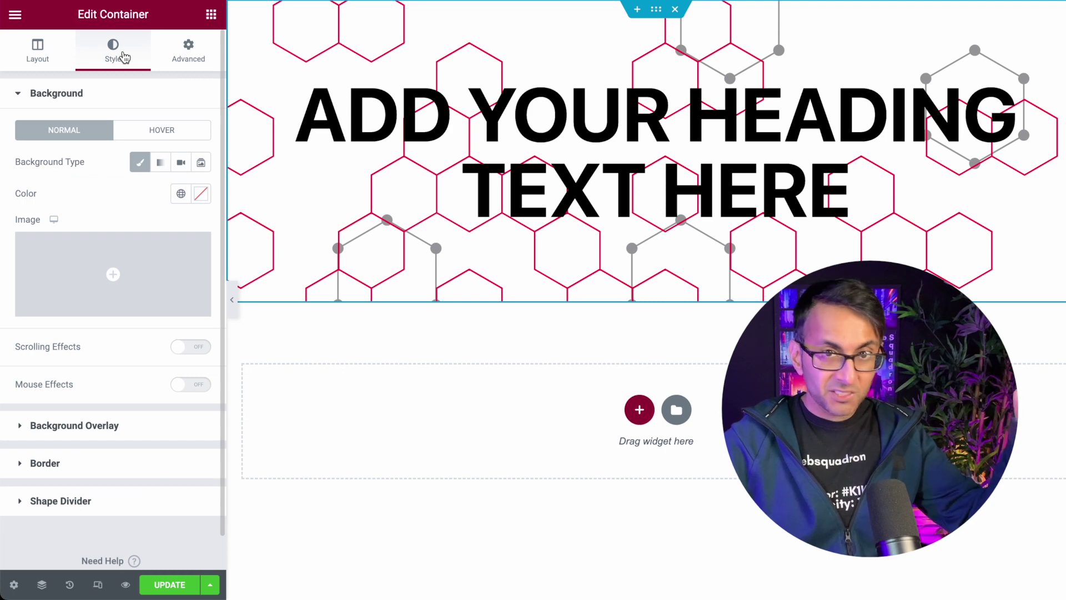
click(182, 194)
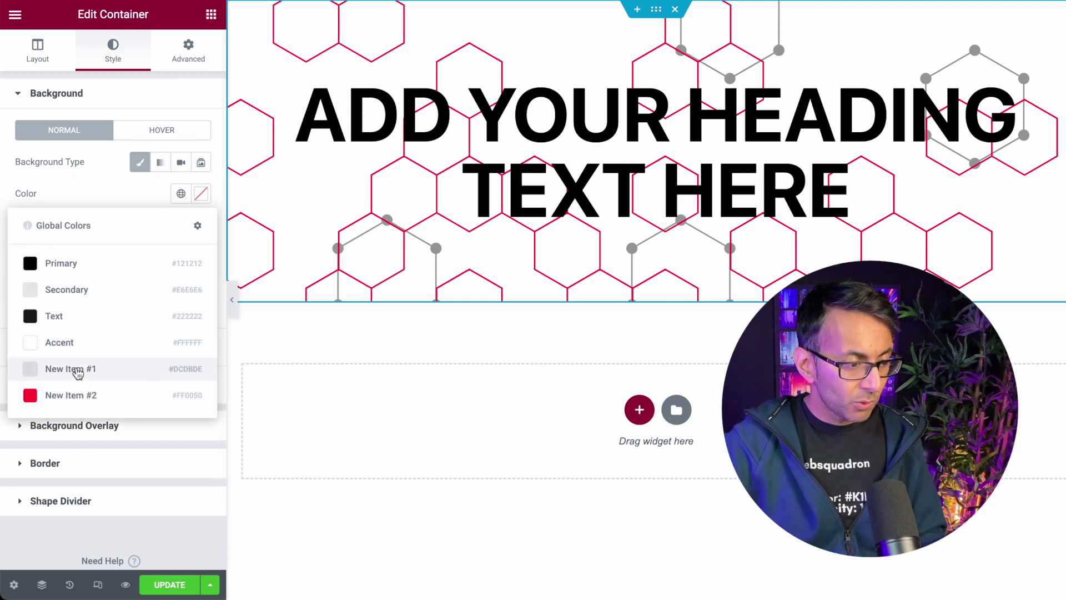
click(95, 298)
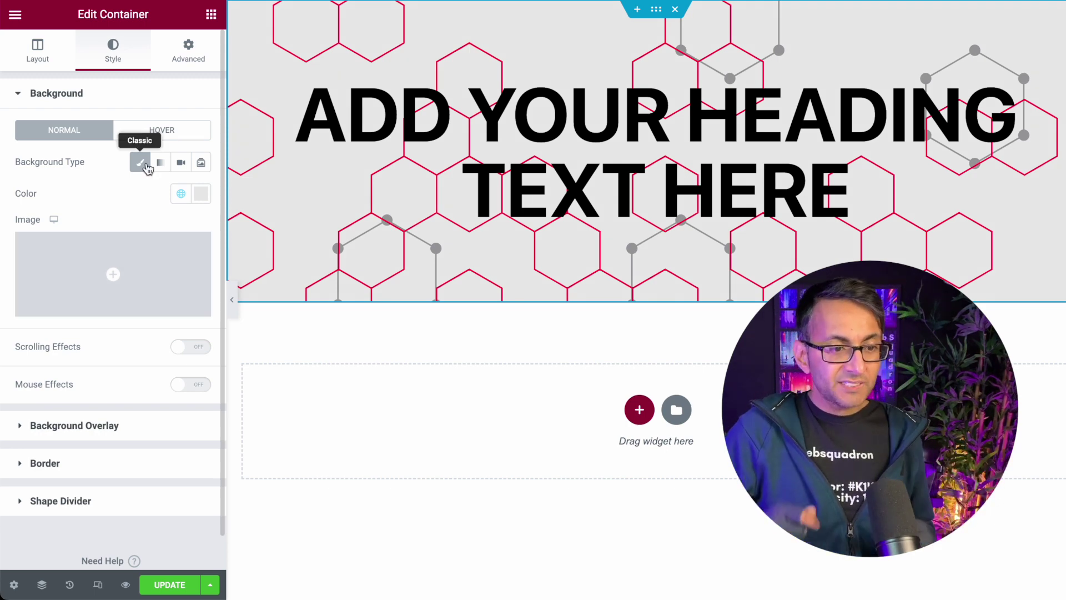
- Raise the container's Layout Min Height to about 409 px
click(46, 43)
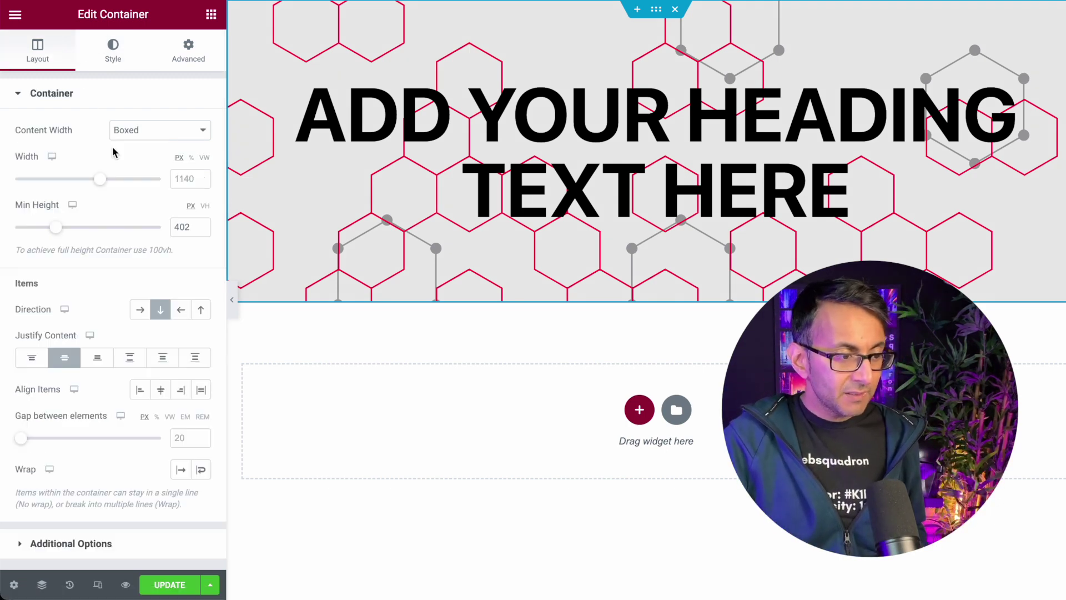
mouse_move(60, 232)
mouse_down()
mouse_move(97, 235)
mouse_move(60, 232)
mouse_up()
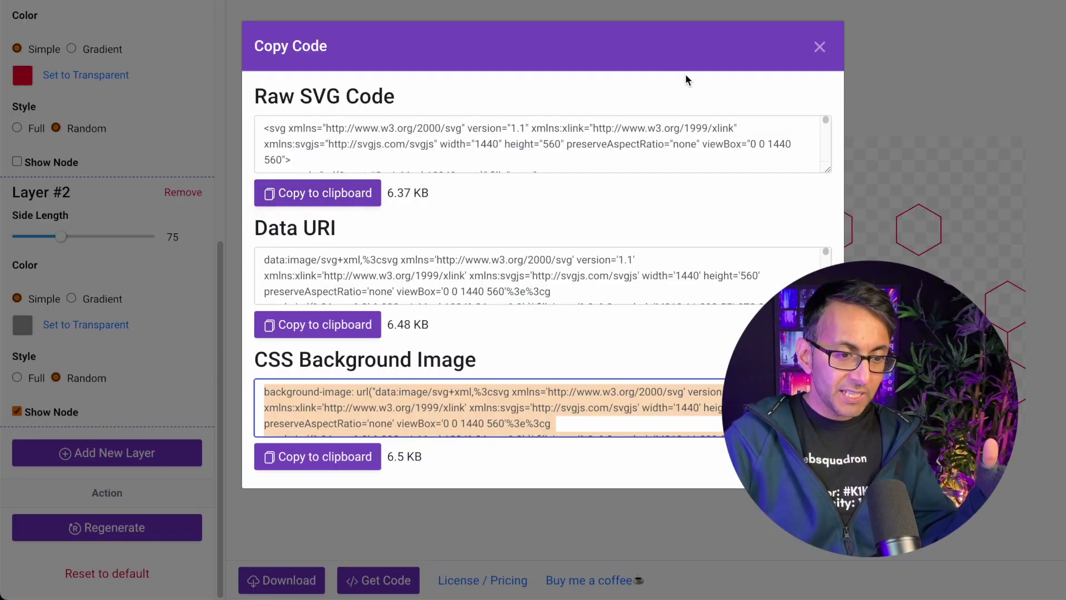
- Close the Copy Code dialog, return to the BGJar gallery and open Animated Shape
click(820, 47)
scroll(71, 133, up, 5)
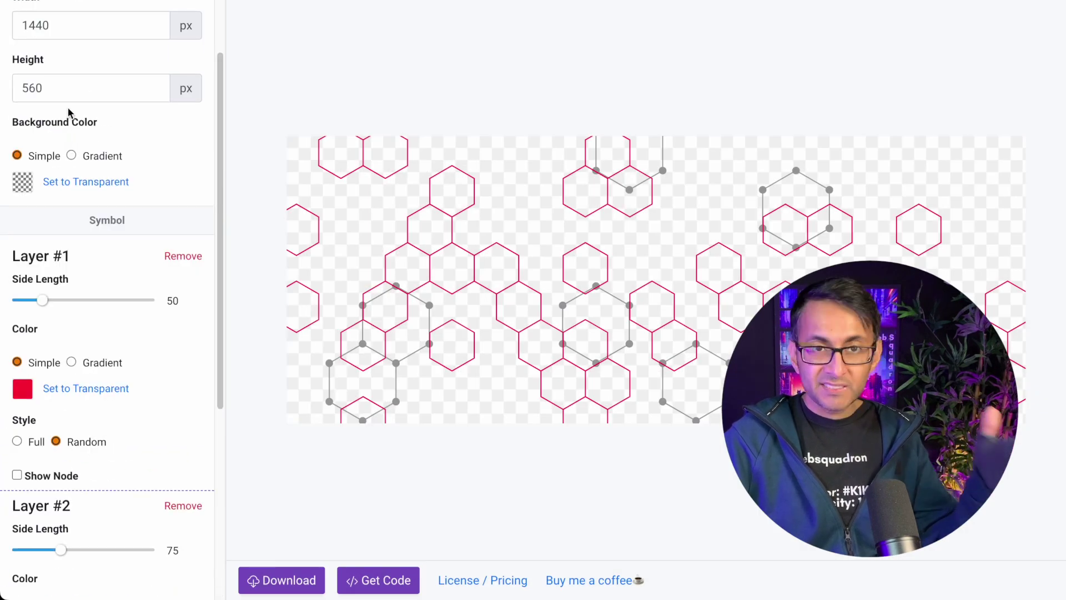
scroll(69, 110, up, 2)
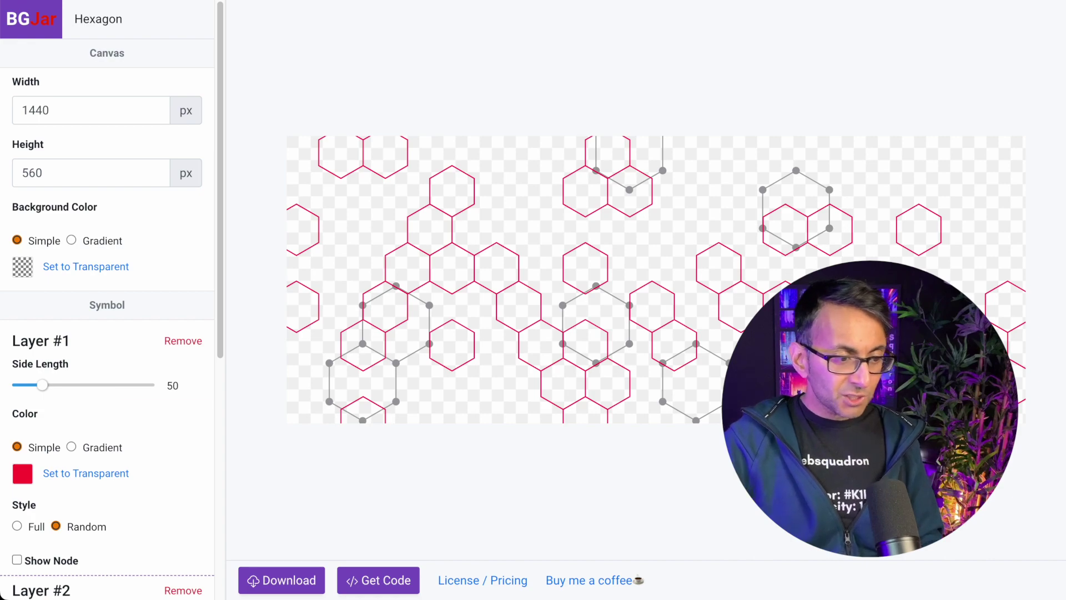
click(30, 19)
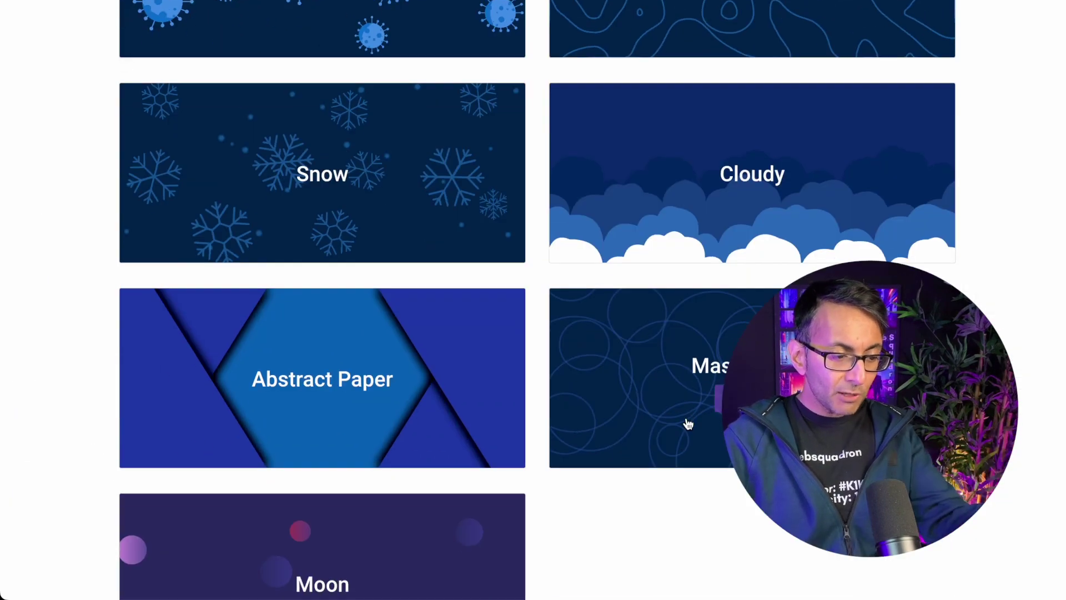
scroll(686, 424, down, 1)
scroll(687, 423, up, 10)
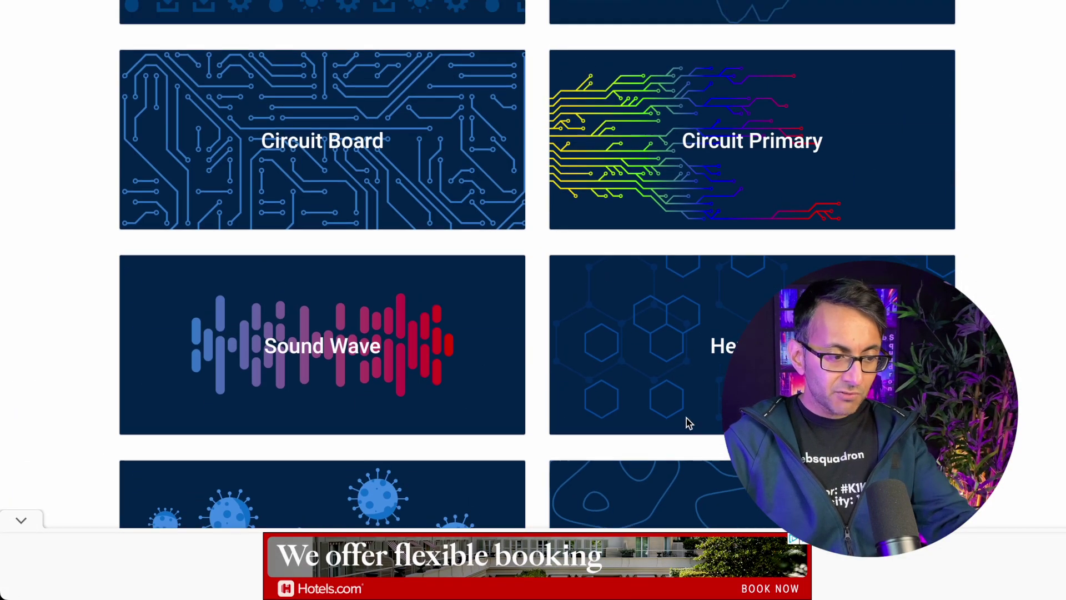
scroll(558, 379, up, 4)
scroll(558, 379, up, 15)
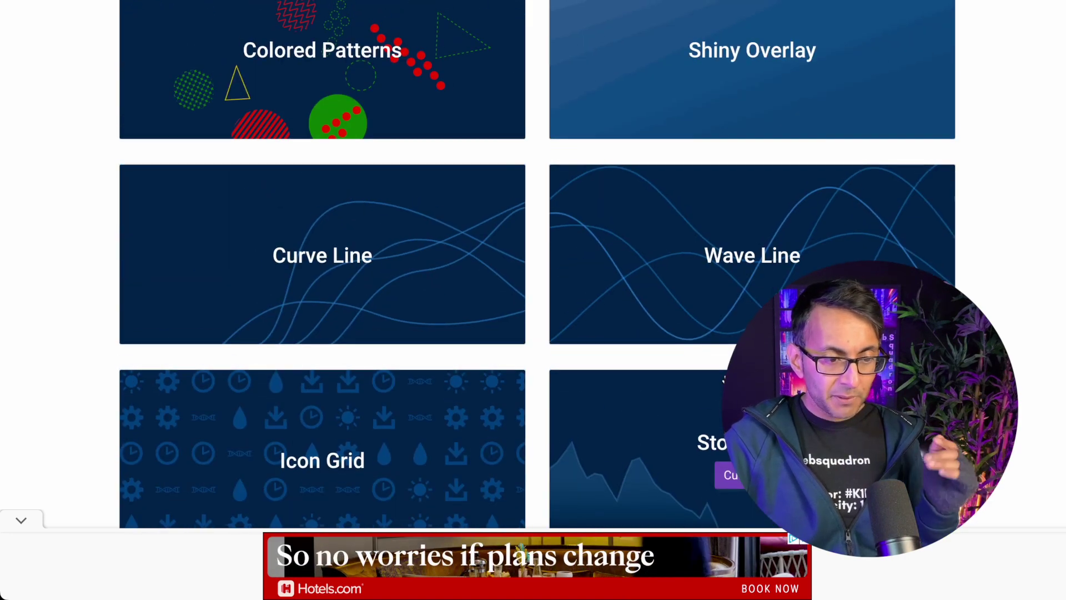
scroll(679, 381, up, 15)
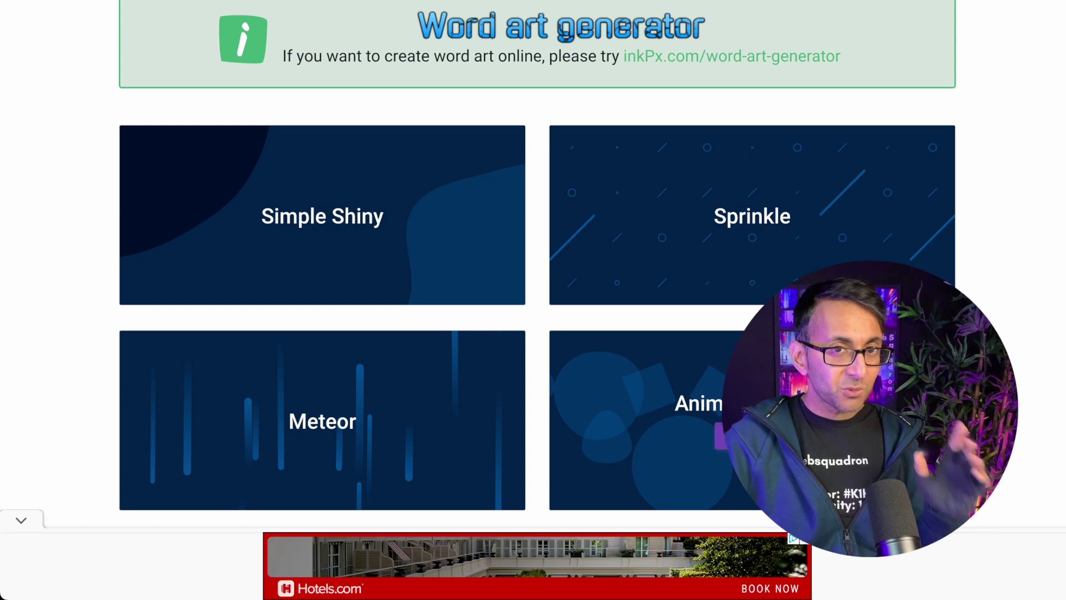
click(769, 414)
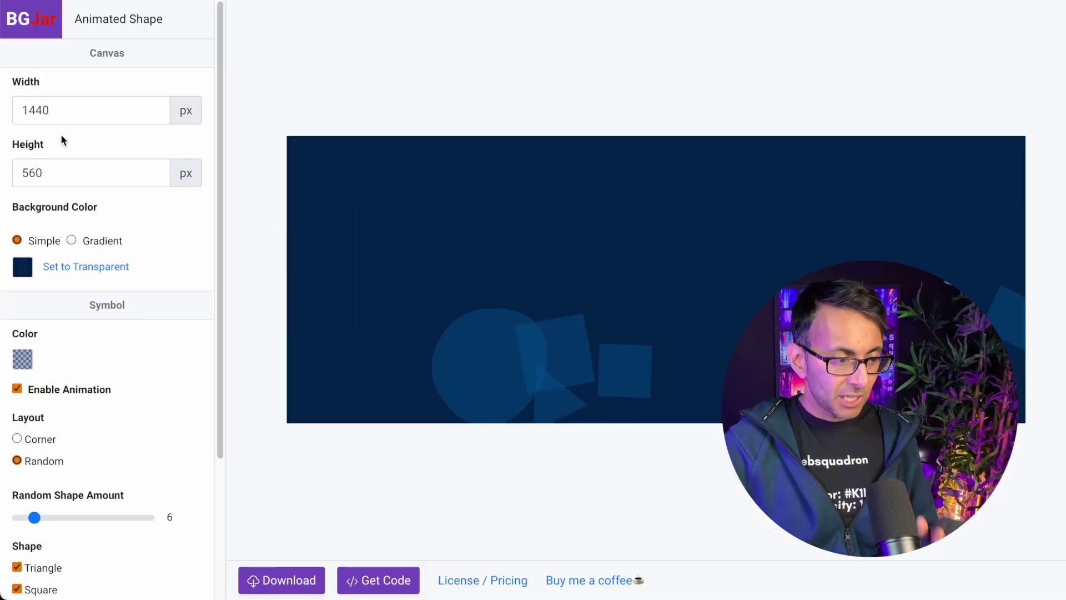
- Make the Animated Shape canvas transparent and colour the shapes pink
click(81, 267)
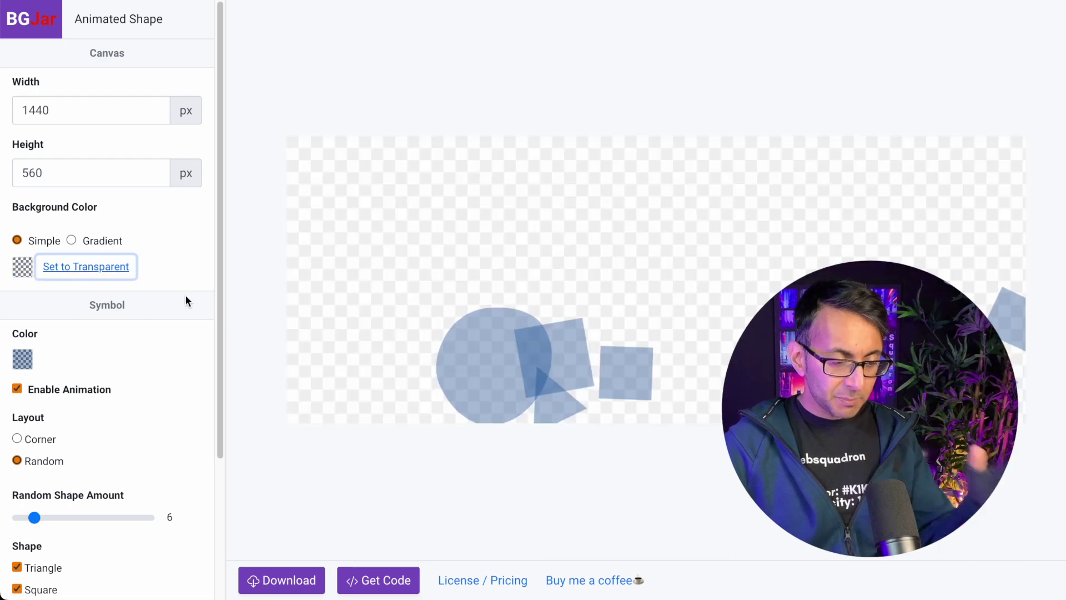
scroll(93, 375, down, 1)
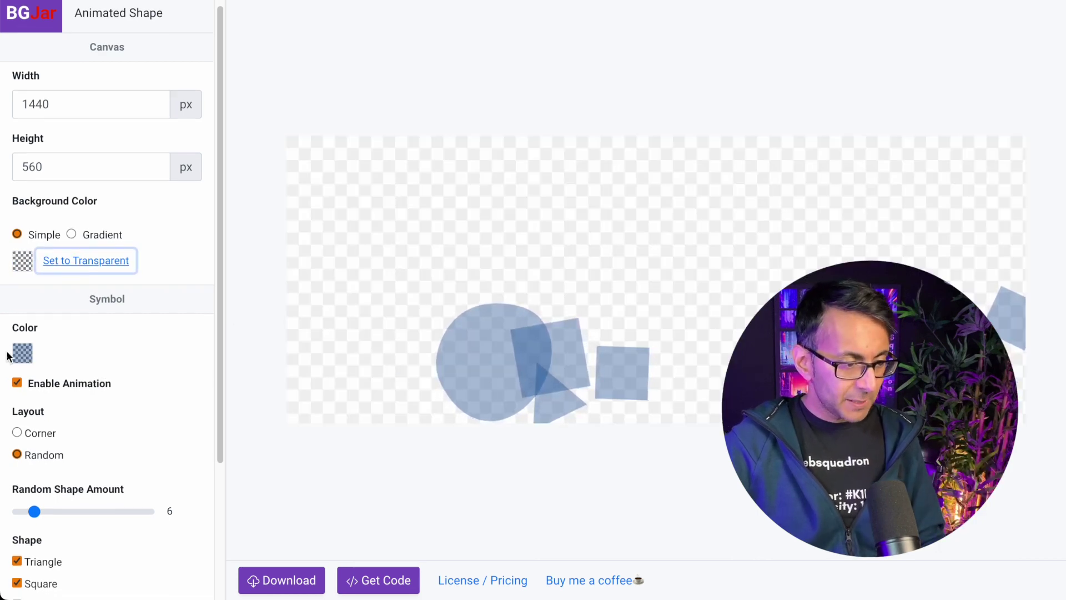
click(22, 356)
click(284, 502)
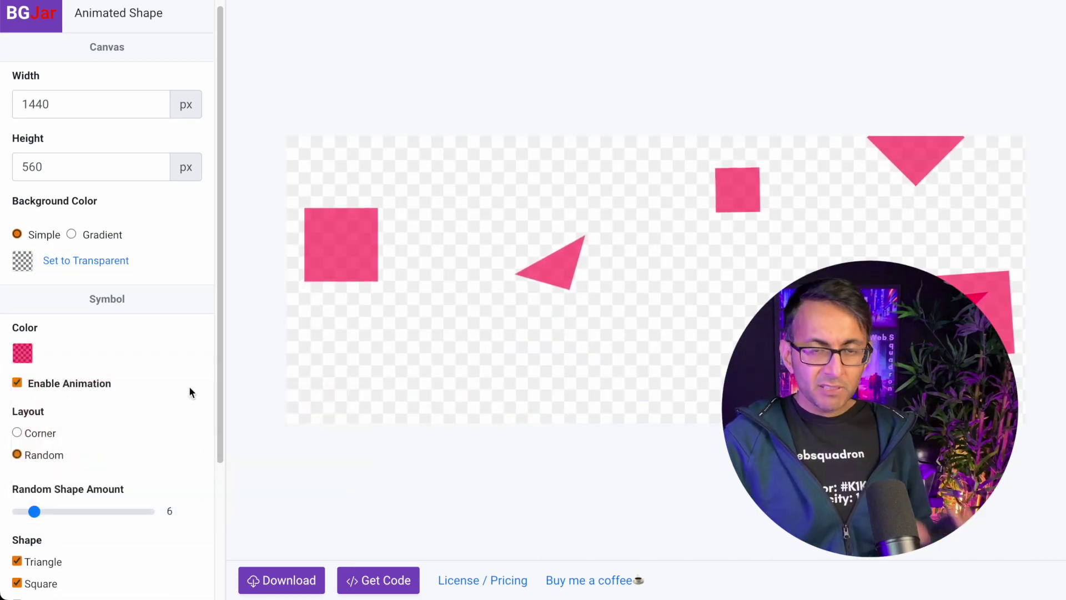
- Scatter the shapes in Random layout and raise Random Shape Amount to 10
scroll(105, 404, down, 1)
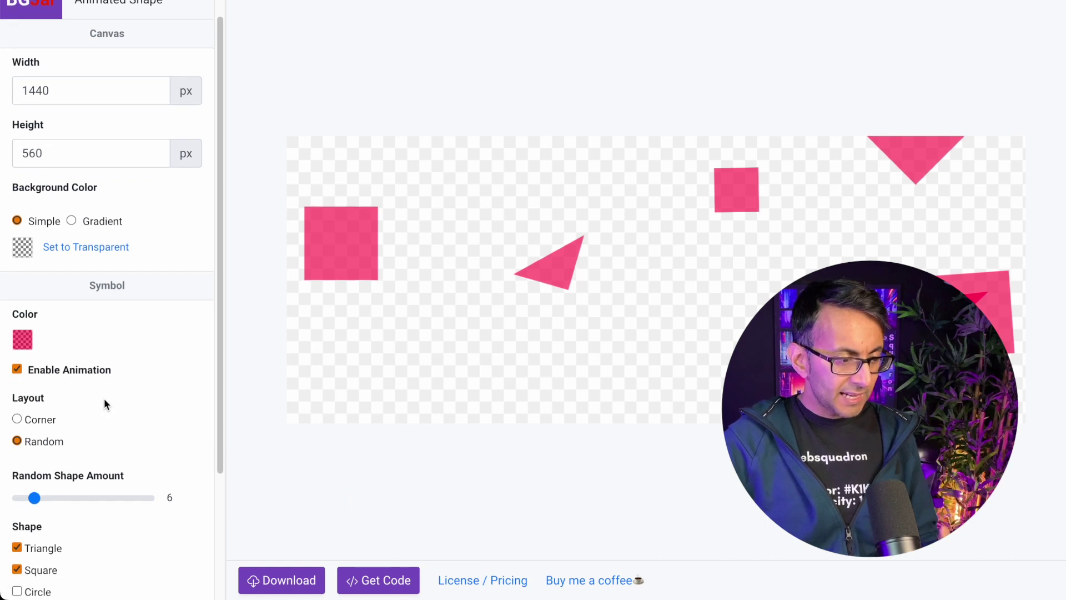
click(44, 417)
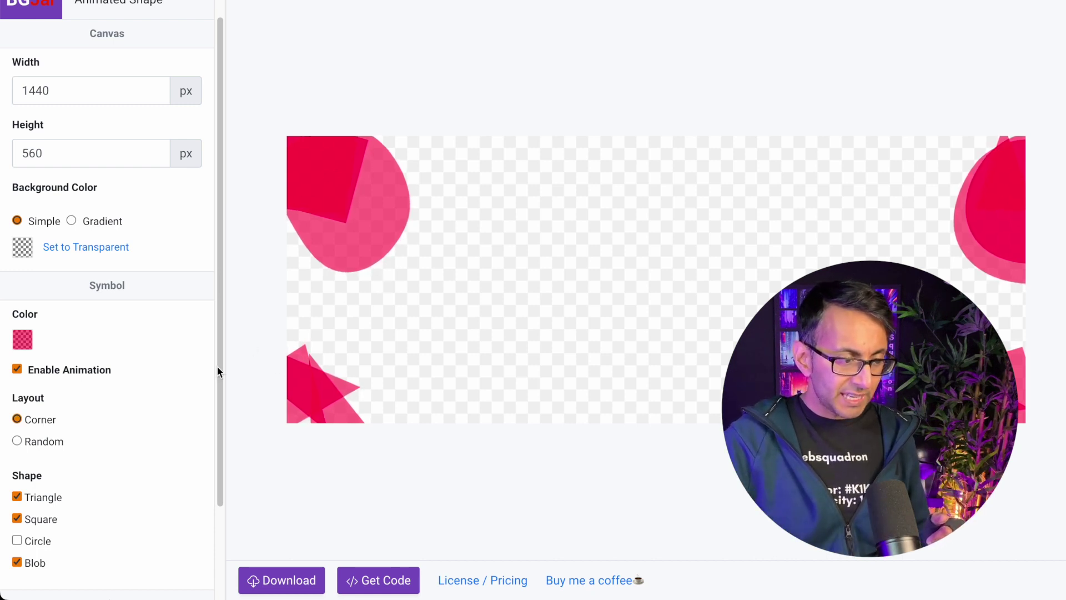
click(55, 441)
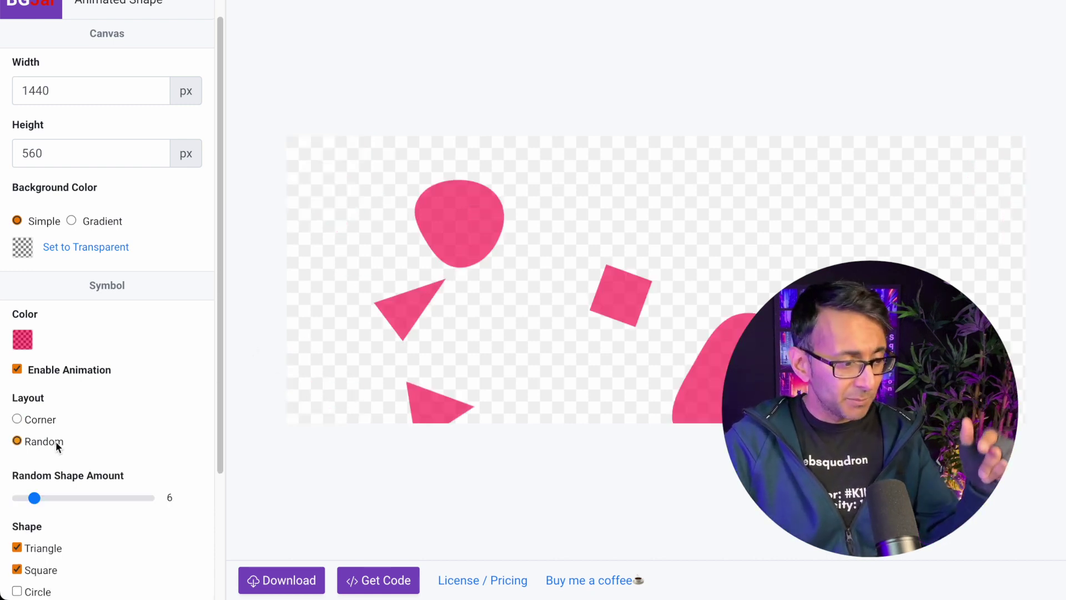
scroll(65, 453, down, 1)
drag(34, 474, 67, 475)
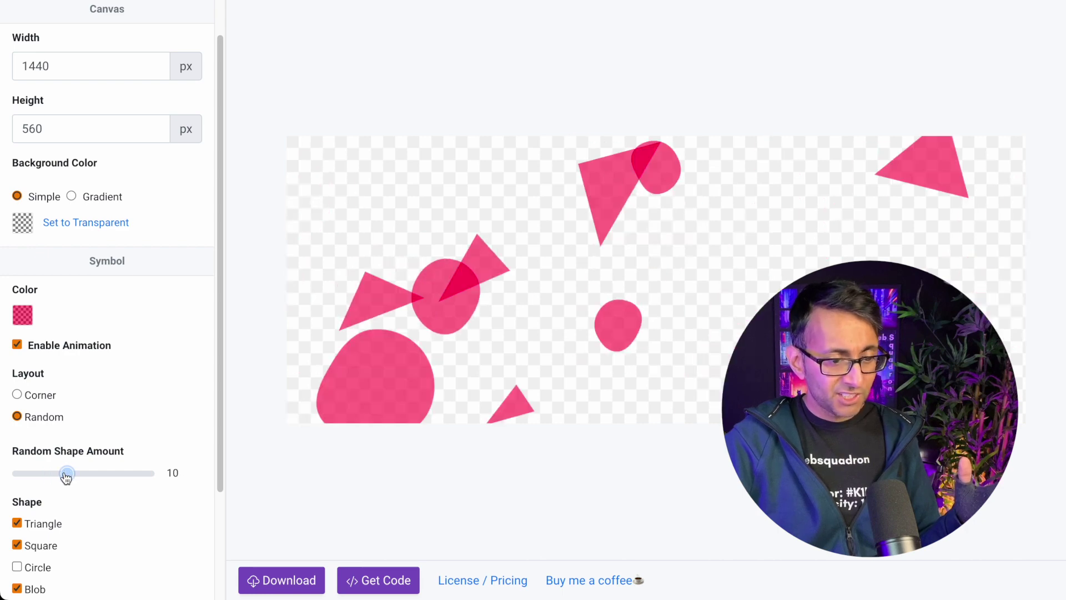
scroll(116, 454, down, 3)
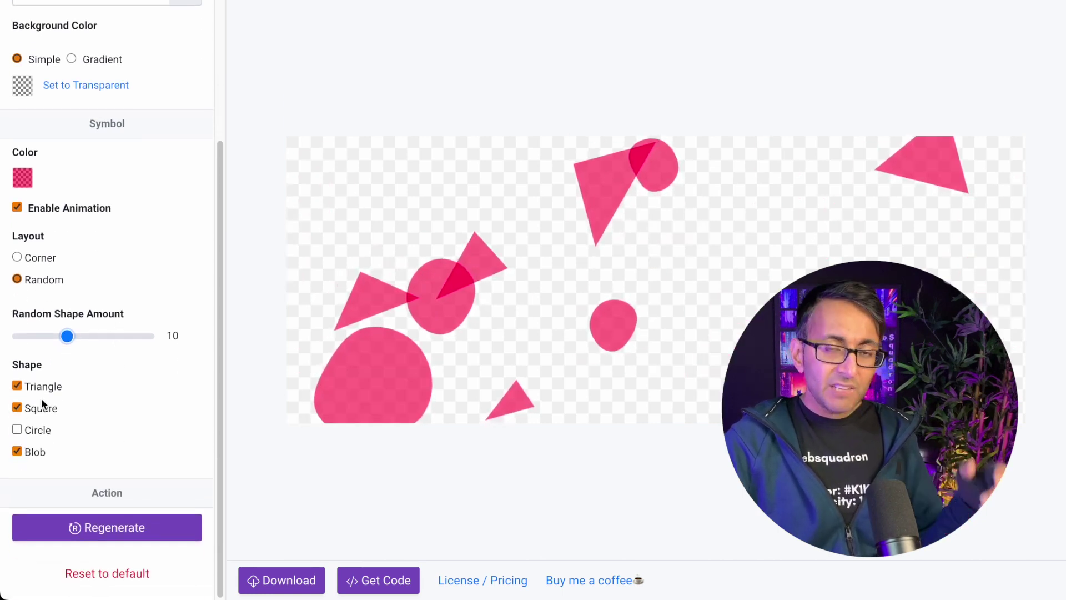
- Keep Blob as the only shape type and set Random Shape Amount to 8
click(39, 431)
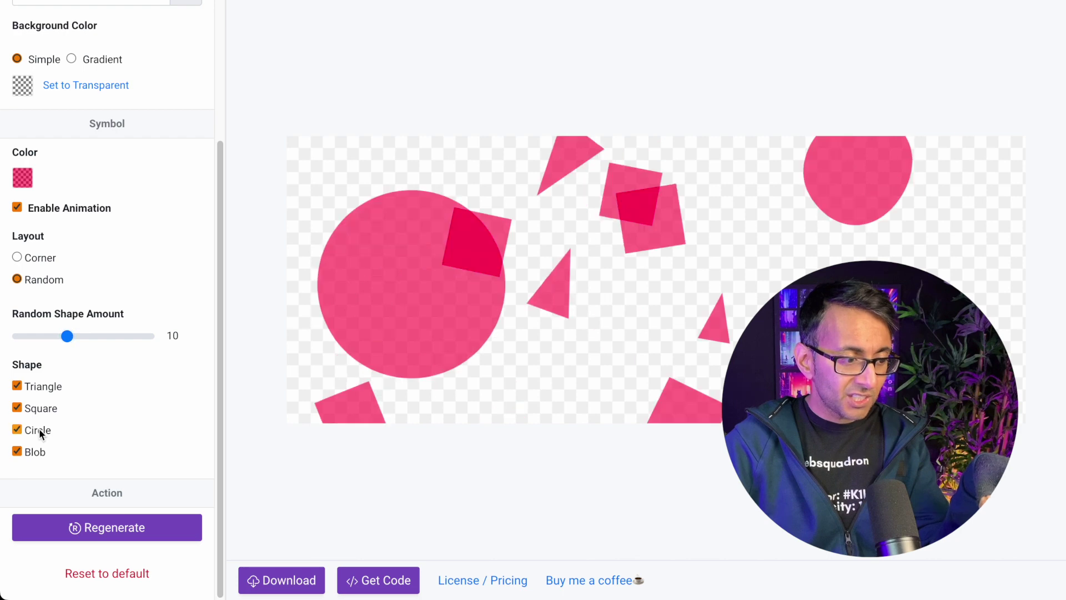
click(20, 451)
click(22, 408)
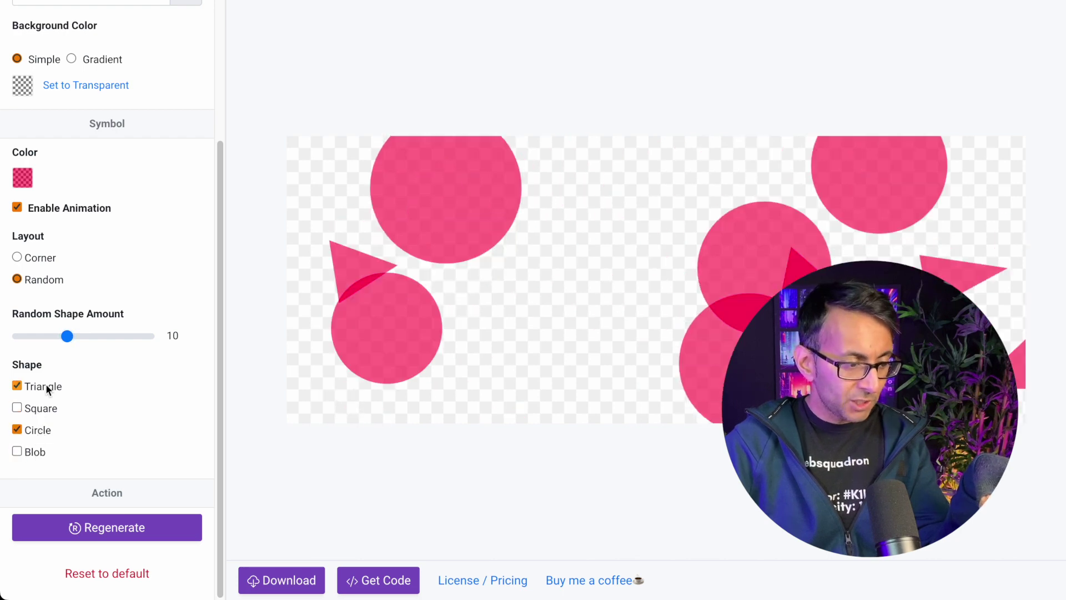
click(45, 386)
click(46, 409)
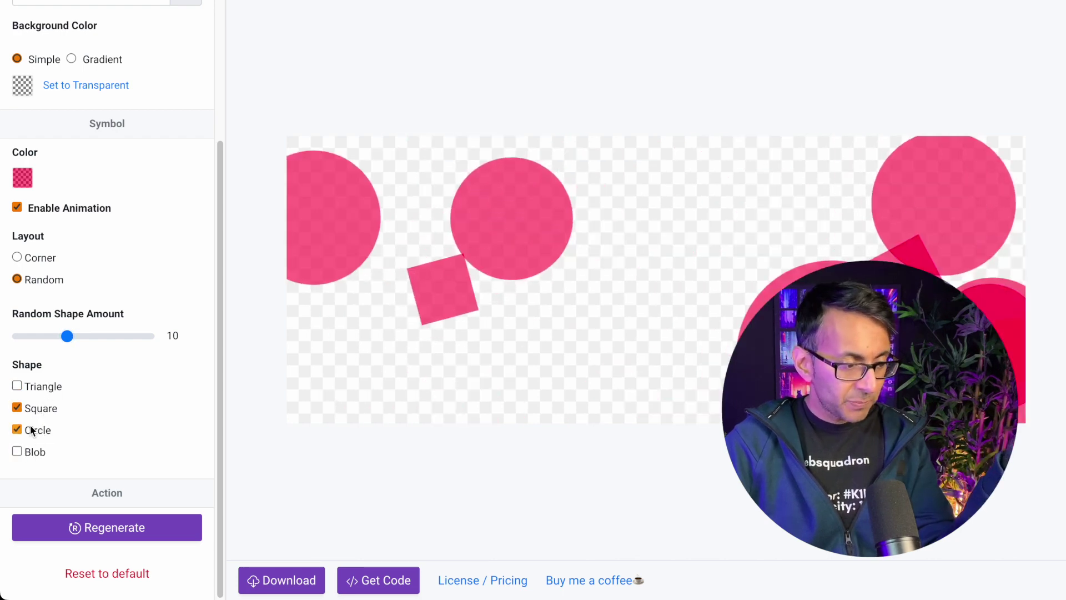
click(29, 428)
click(22, 408)
click(36, 449)
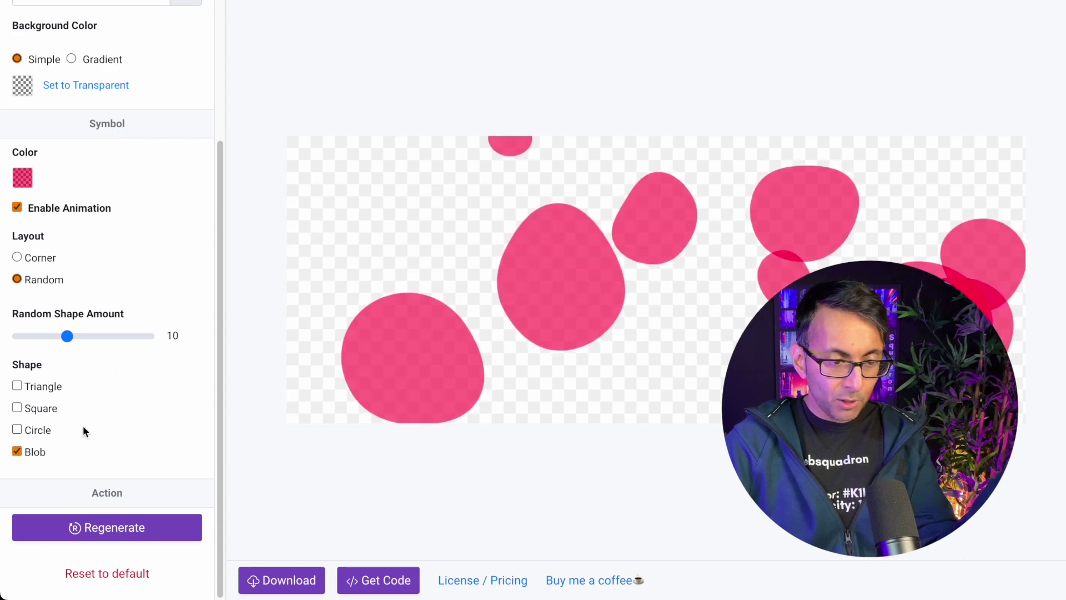
click(57, 338)
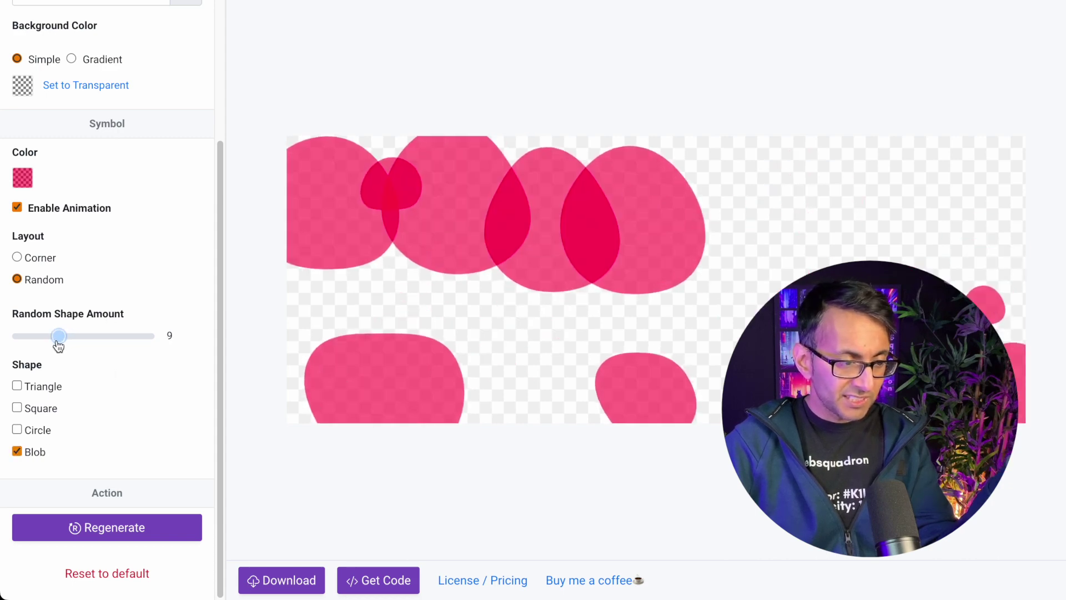
drag(58, 337, 50, 338)
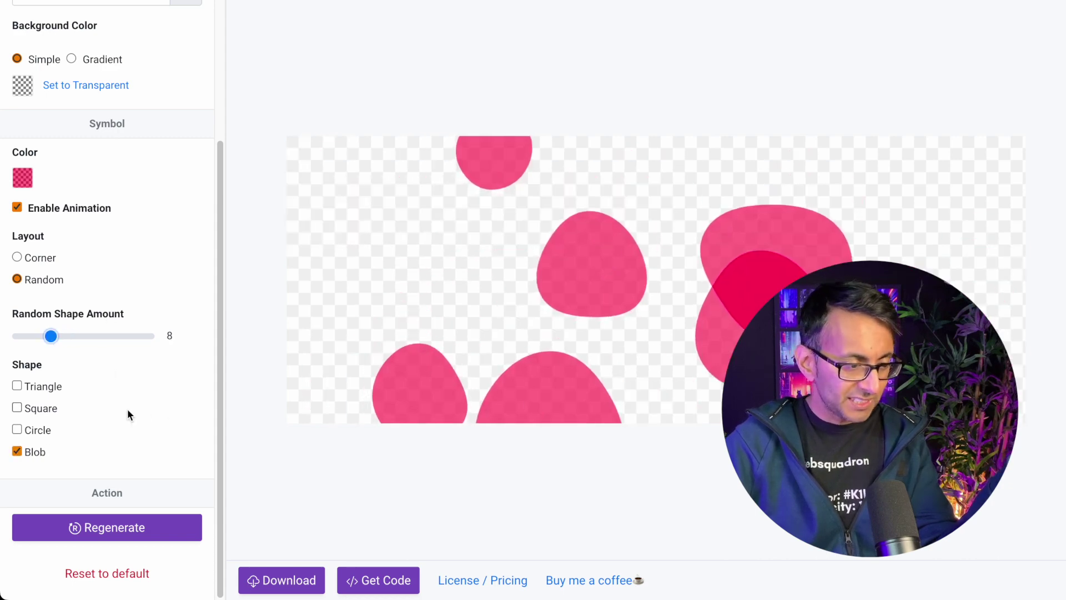
- Copy the CSS Background Image code from the Get Code dialog
click(365, 582)
click(488, 403)
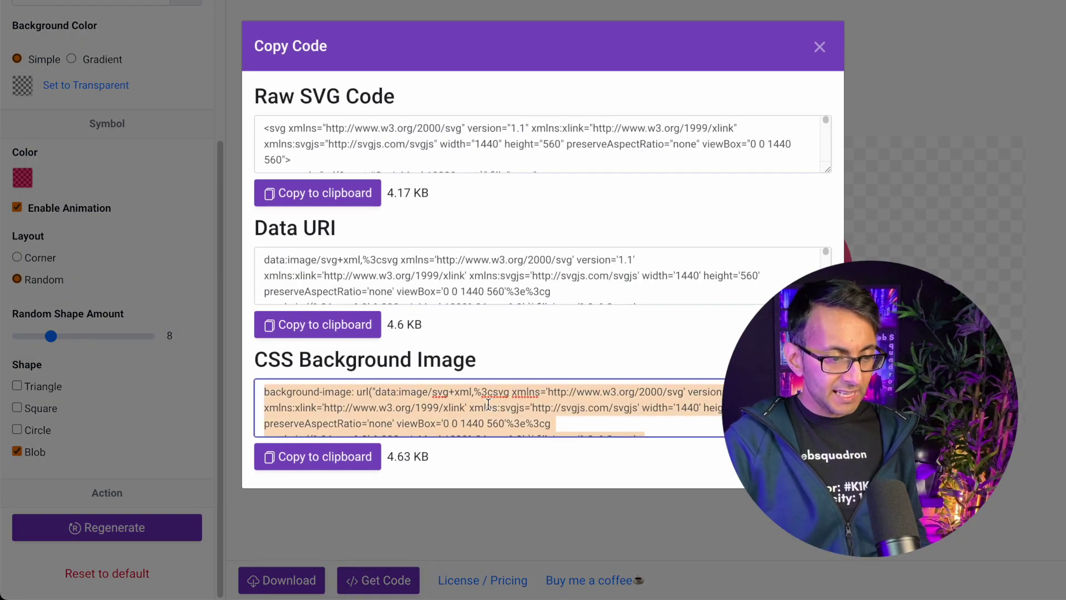
click(320, 468)
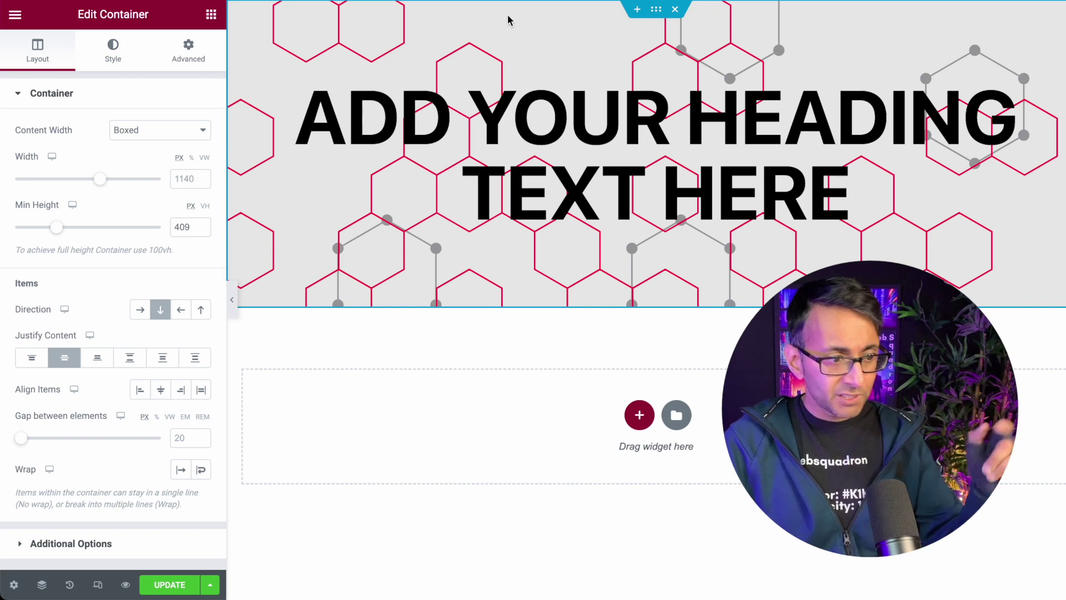
- Delete the old hexagon background-image code from the container's Custom CSS, leaving .bg1 empty
click(113, 60)
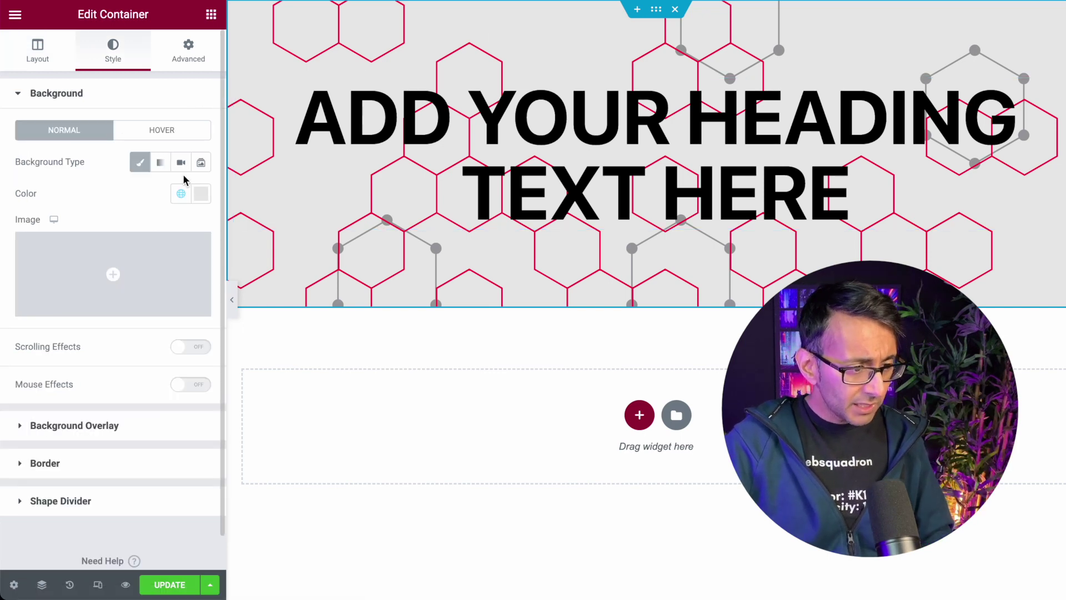
click(188, 56)
scroll(126, 410, down, 5)
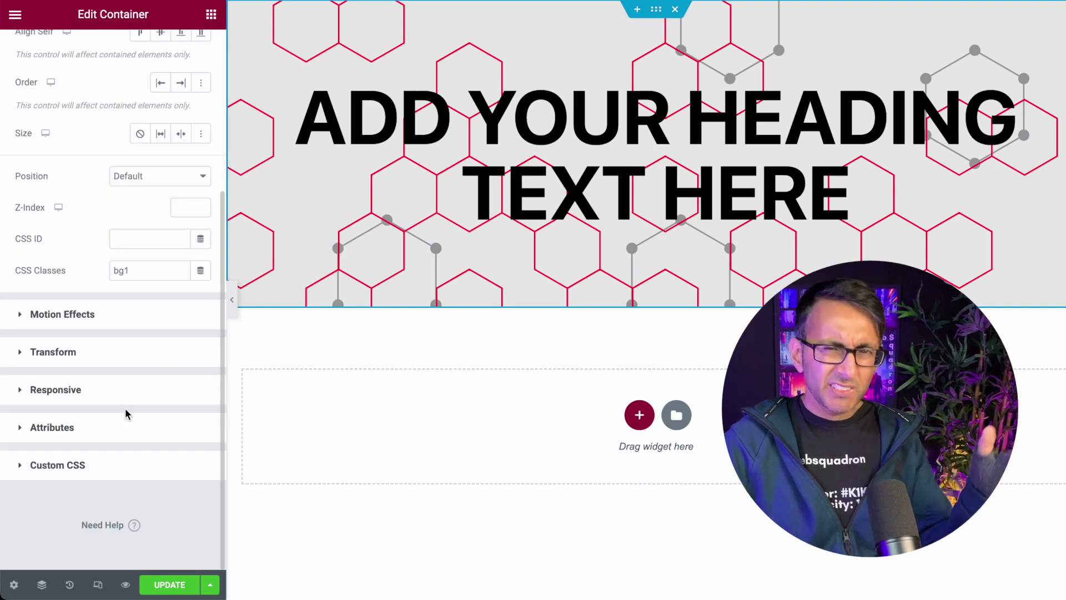
click(130, 469)
click(127, 466)
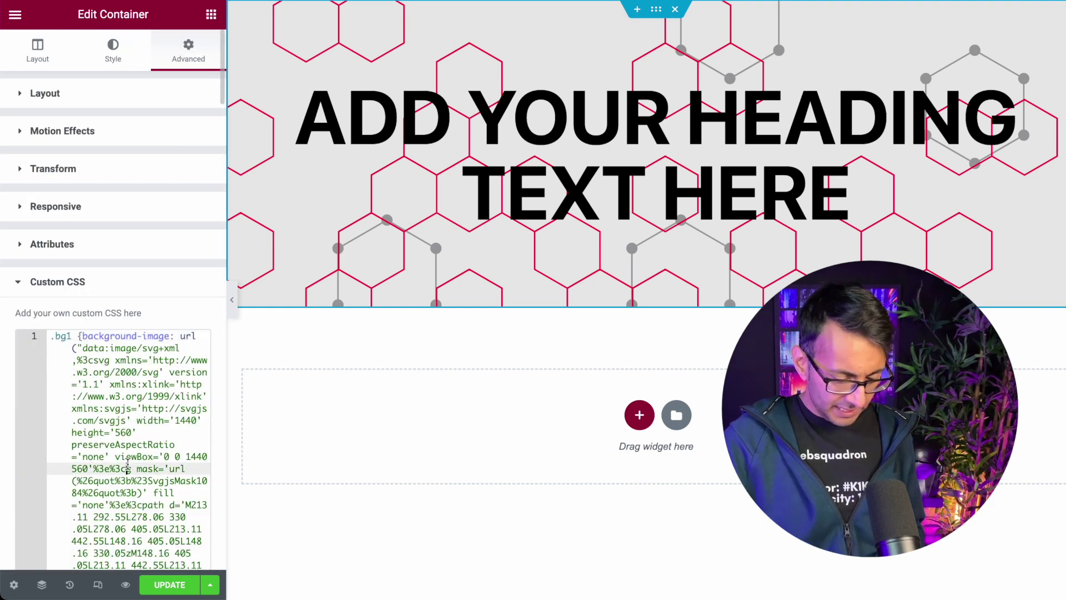
key(ctrl+a)
key(BackSpace)
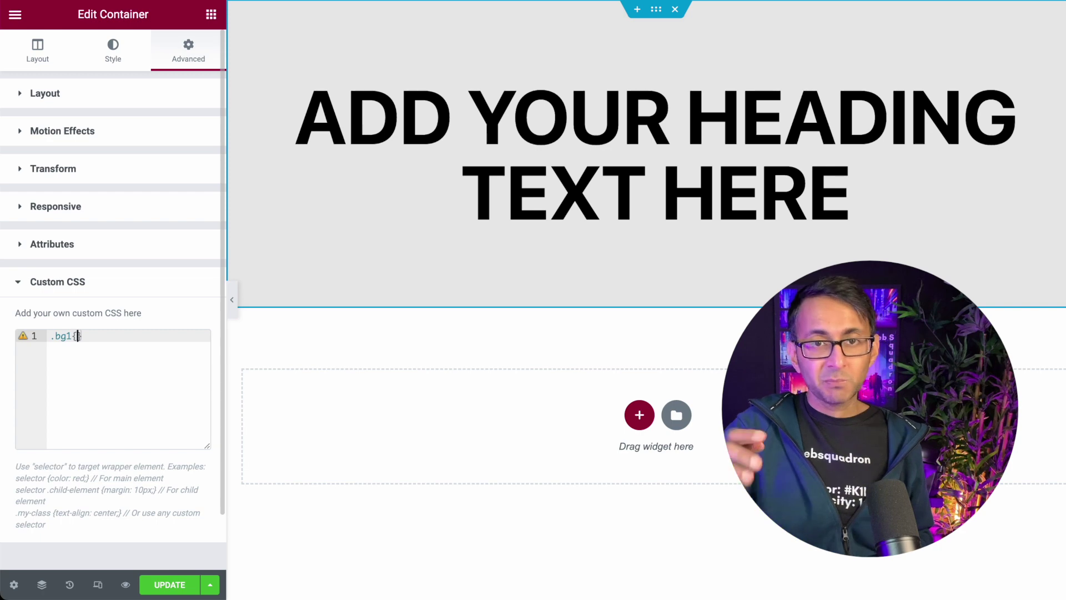
- Paste the copied pink blob background-image CSS into the .bg1 rule
key(ctrl+v)
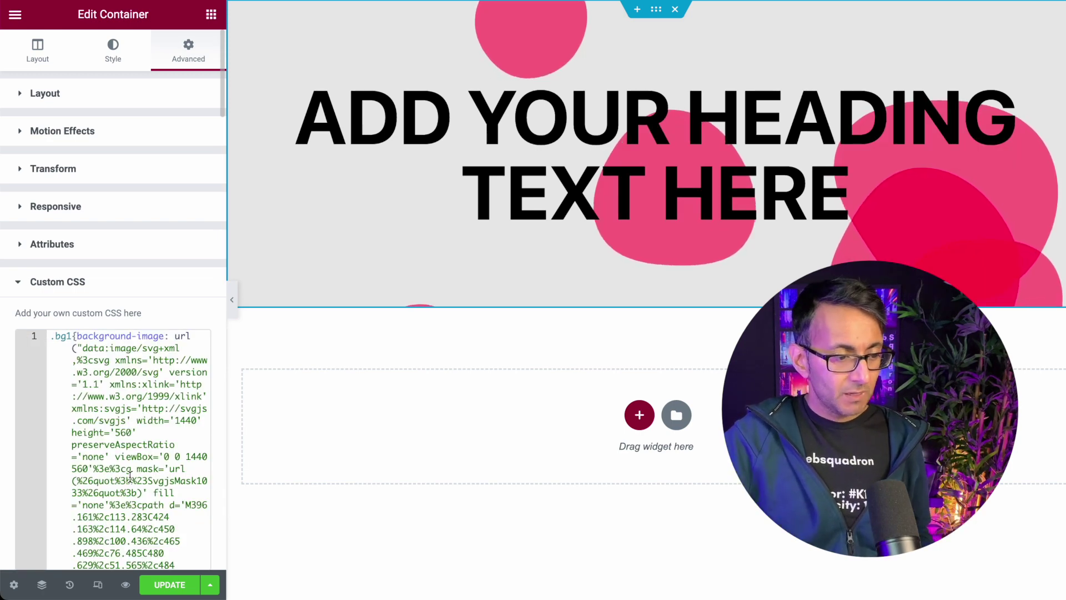